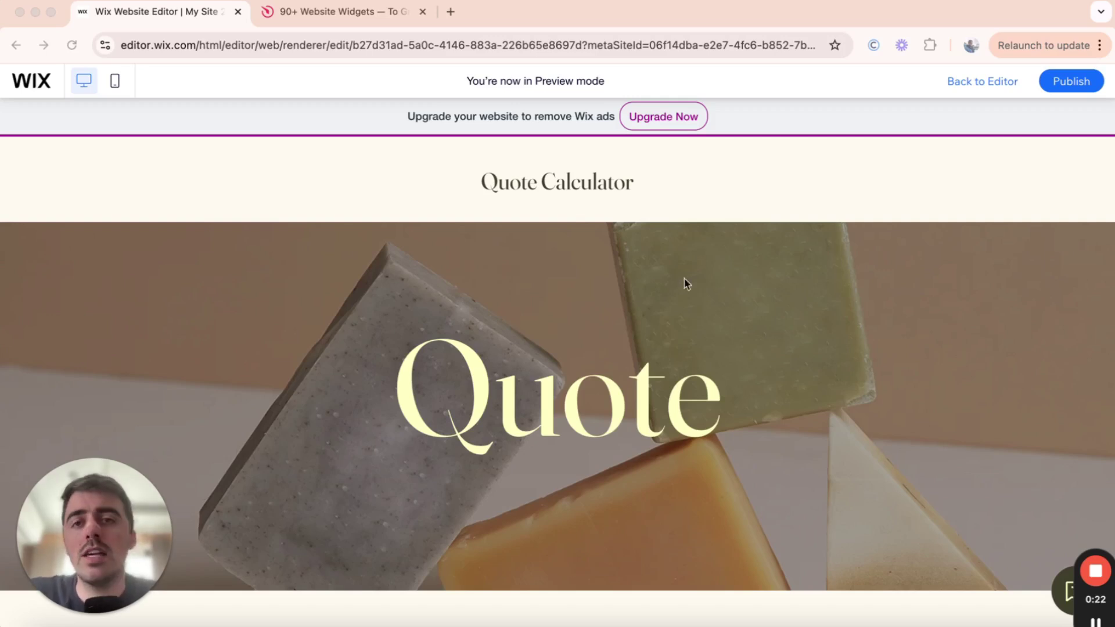
# - Go to the Elfsight Calculator widget page and scroll to the sample Mortgage Calculator
pyautogui.click(376, 15)
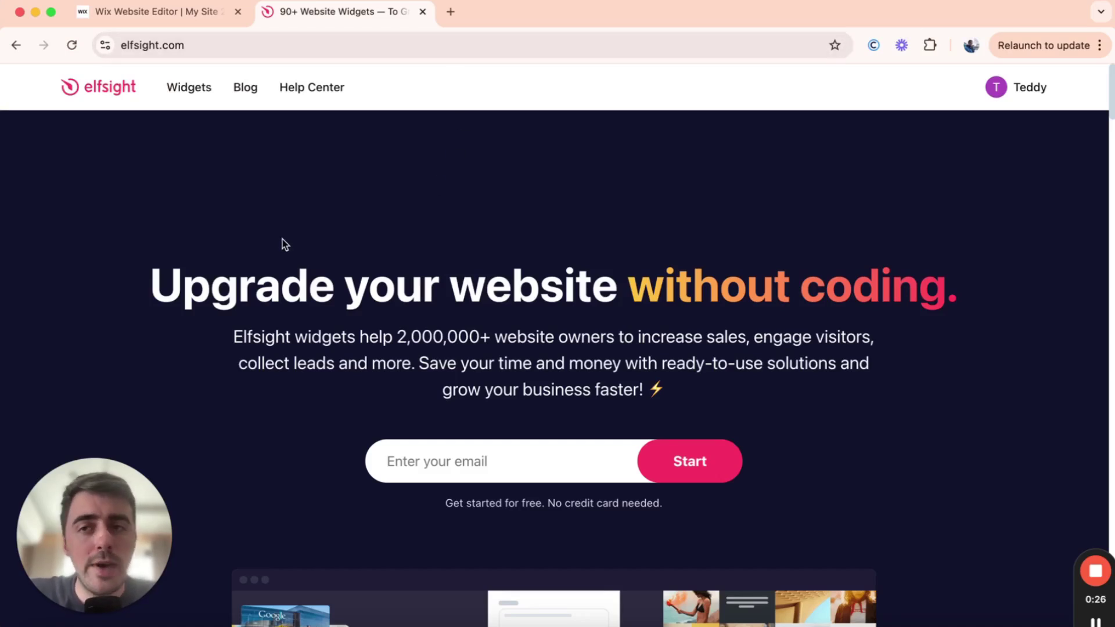
pyautogui.moveTo(194, 91)
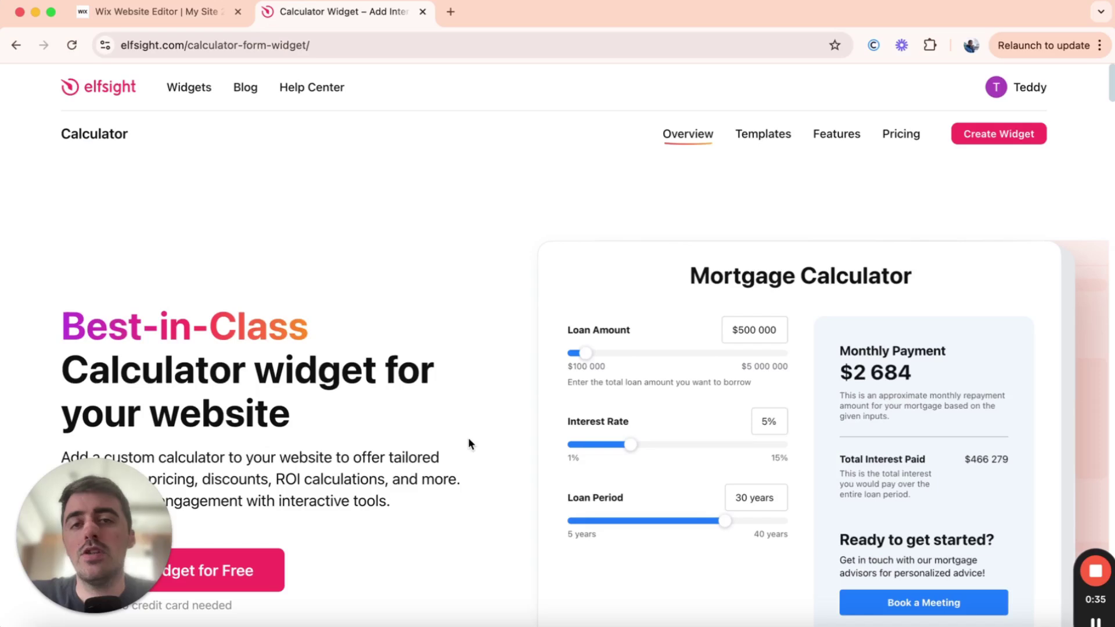
pyautogui.scroll(-3, 468, 444)
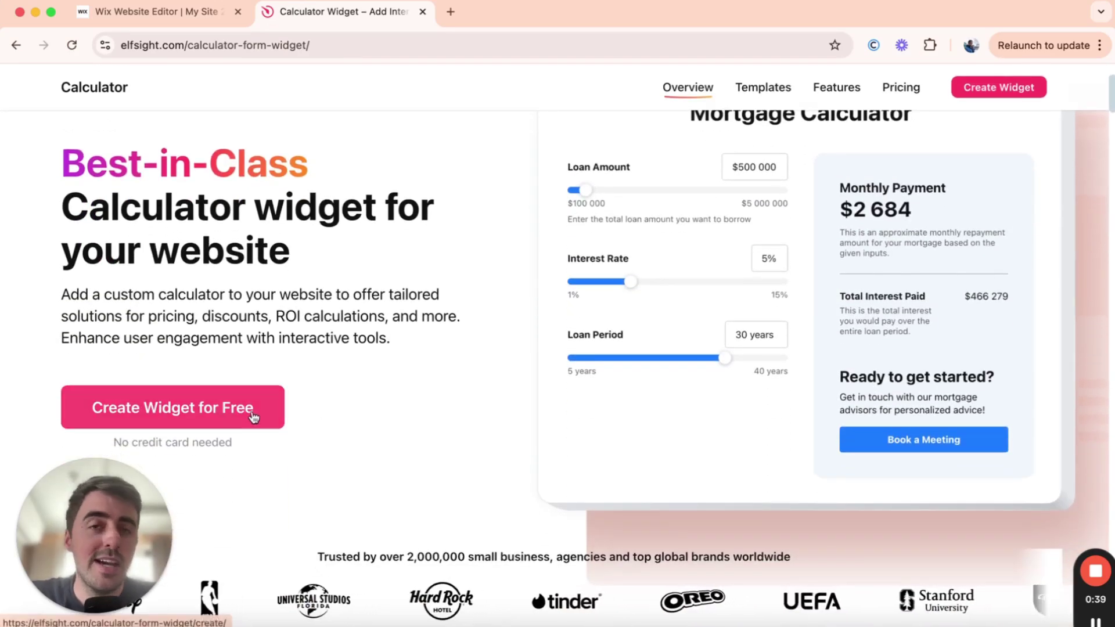
# - Start a free widget and choose the Price Quote Calculator from the Cost Calculators templates
pyautogui.click(222, 419)
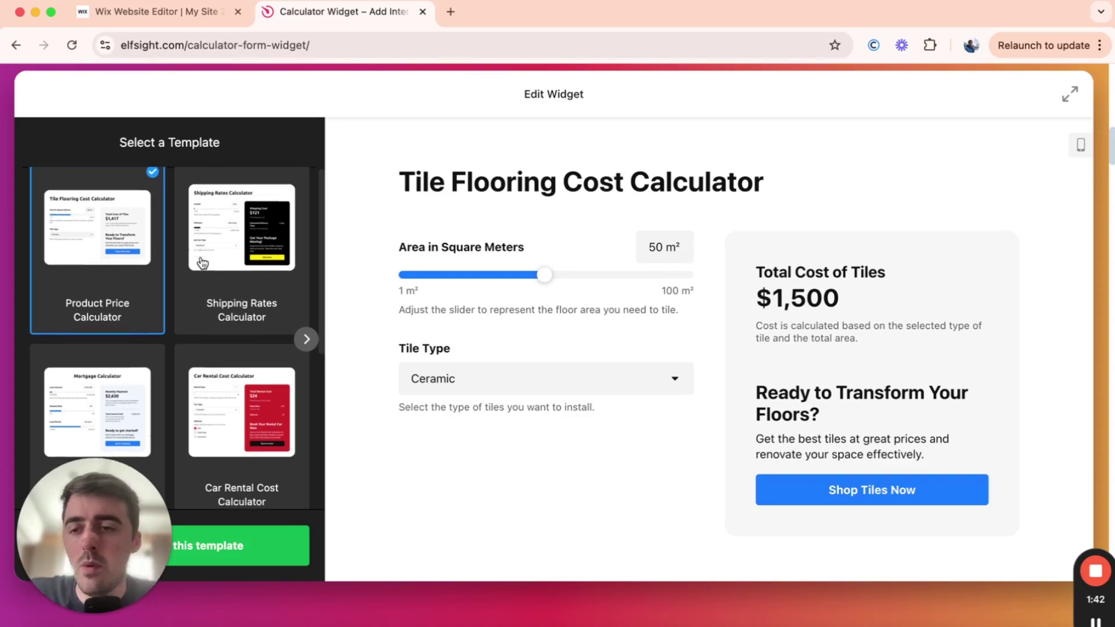
pyautogui.scroll(-5, 200, 262)
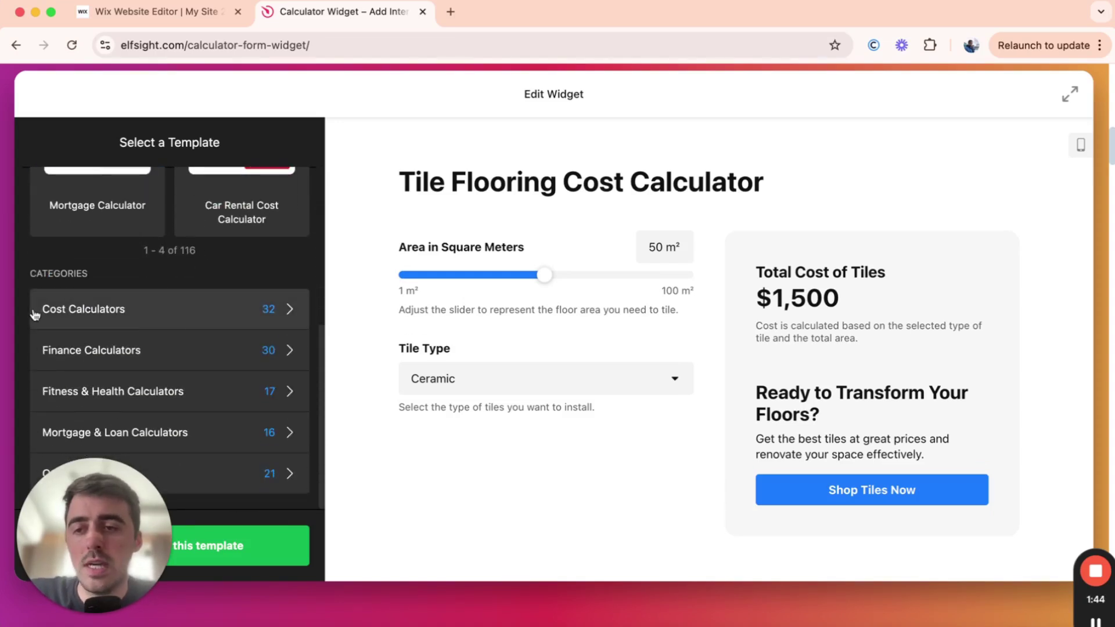
pyautogui.click(110, 314)
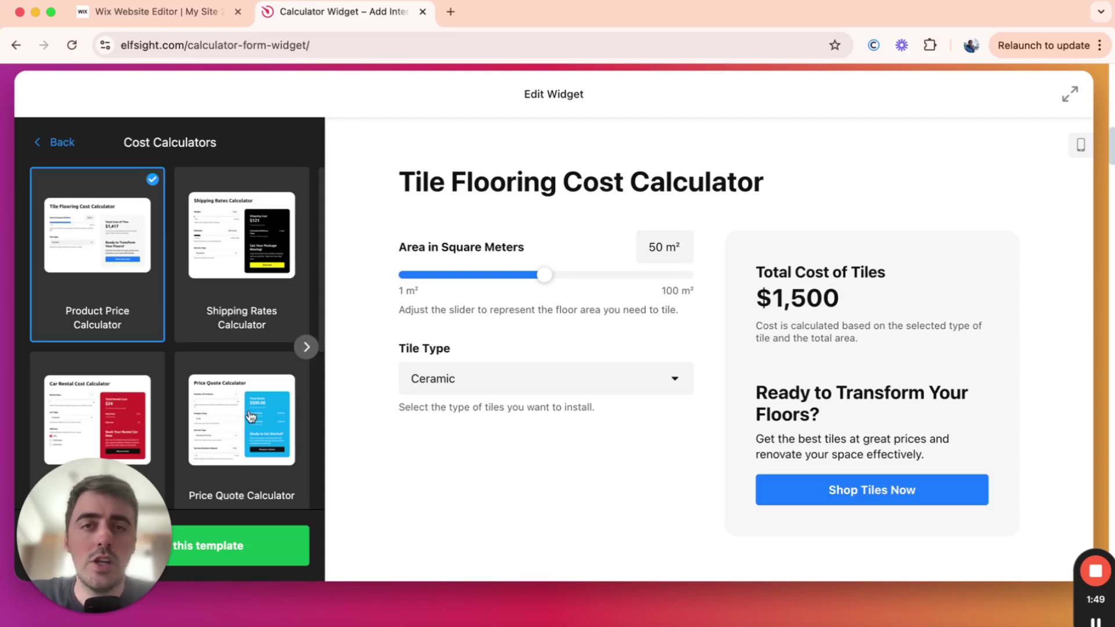
pyautogui.click(254, 466)
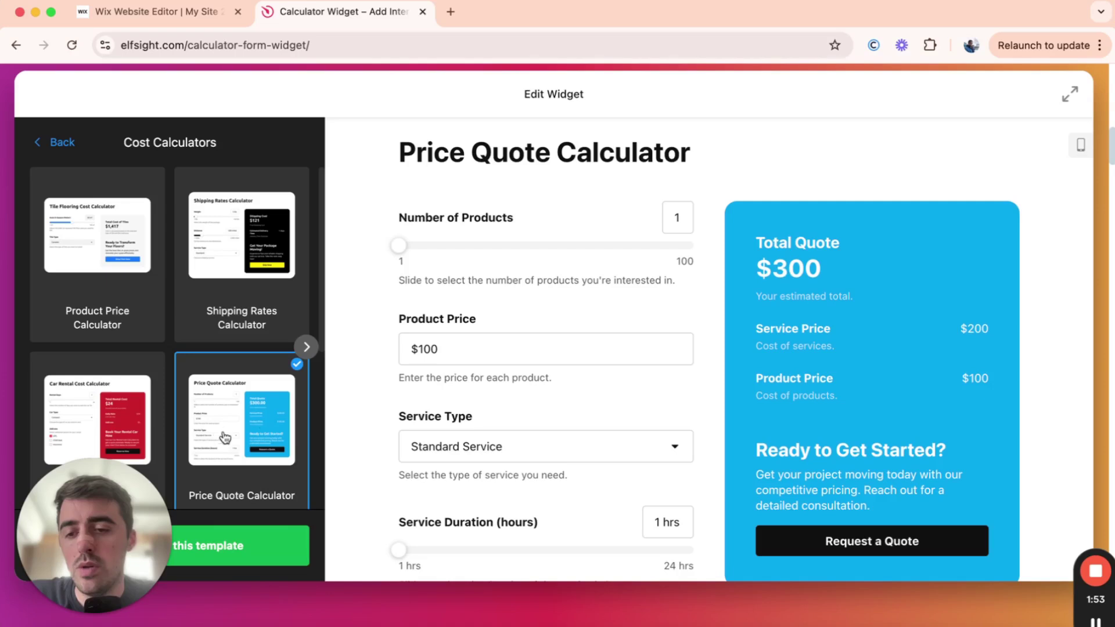
pyautogui.click(306, 348)
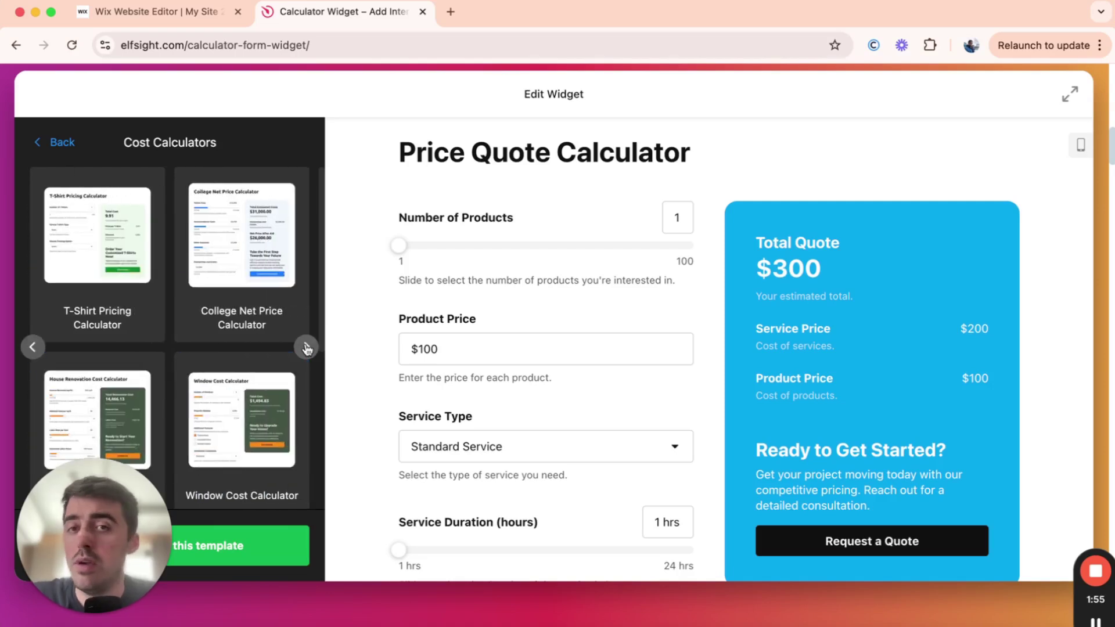
pyautogui.click(105, 149)
pyautogui.scroll(-4, 205, 373)
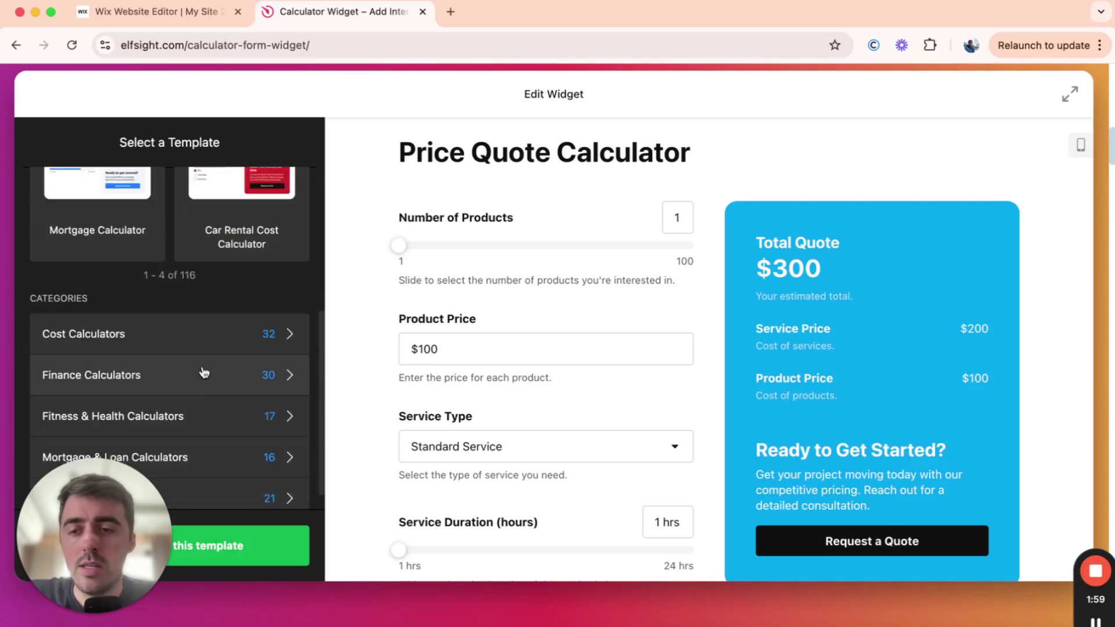
pyautogui.click(201, 334)
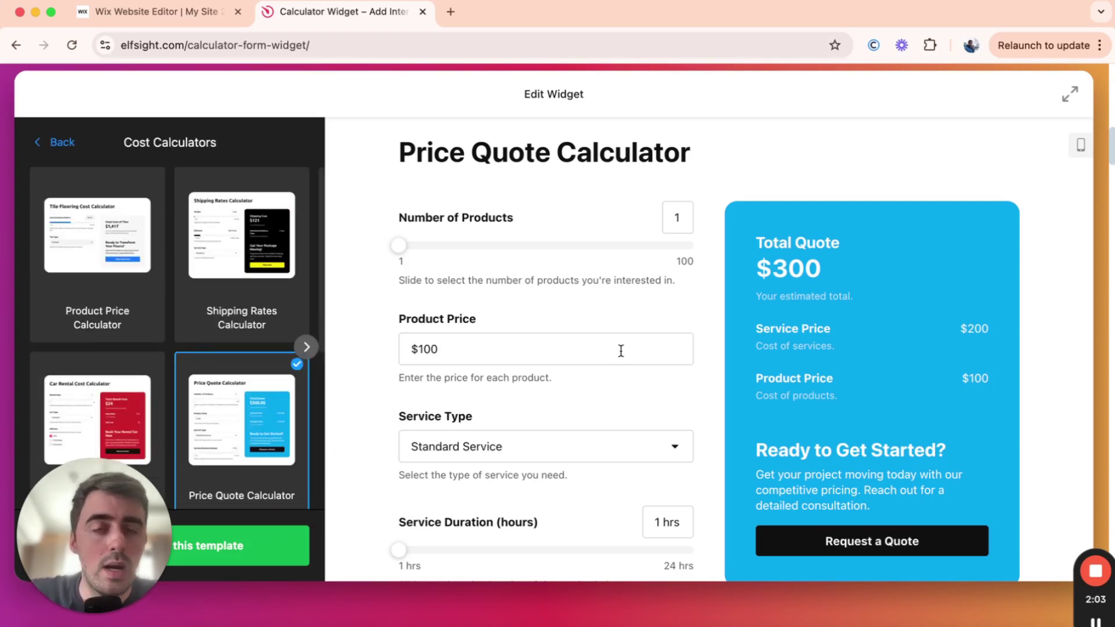
pyautogui.scroll(-1, 621, 350)
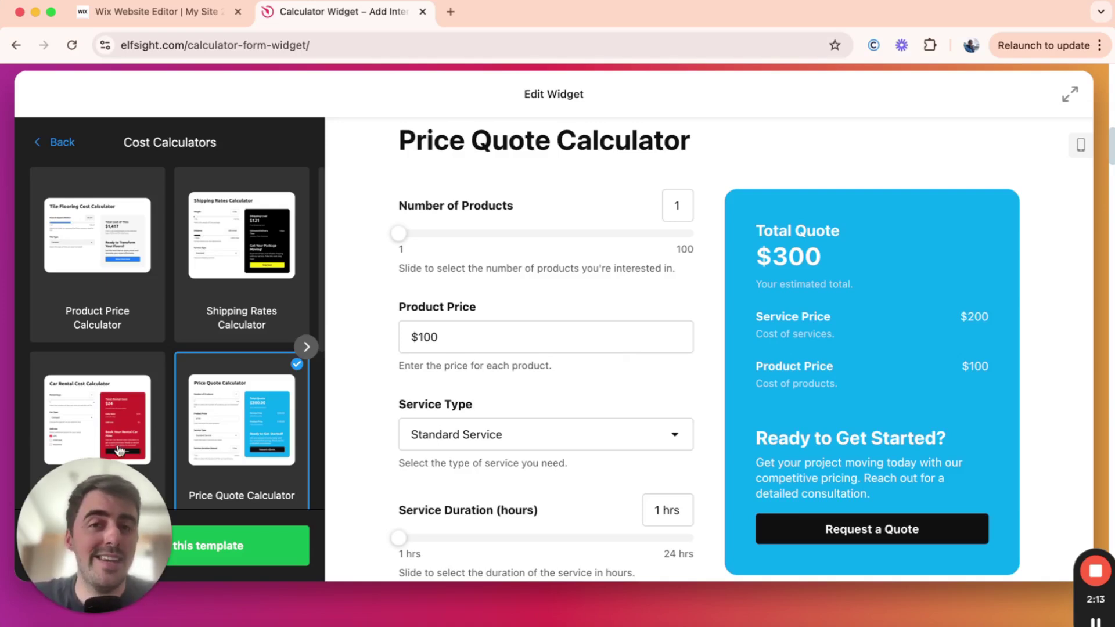
pyautogui.moveTo(73, 531); pyautogui.dragTo(368, 531)
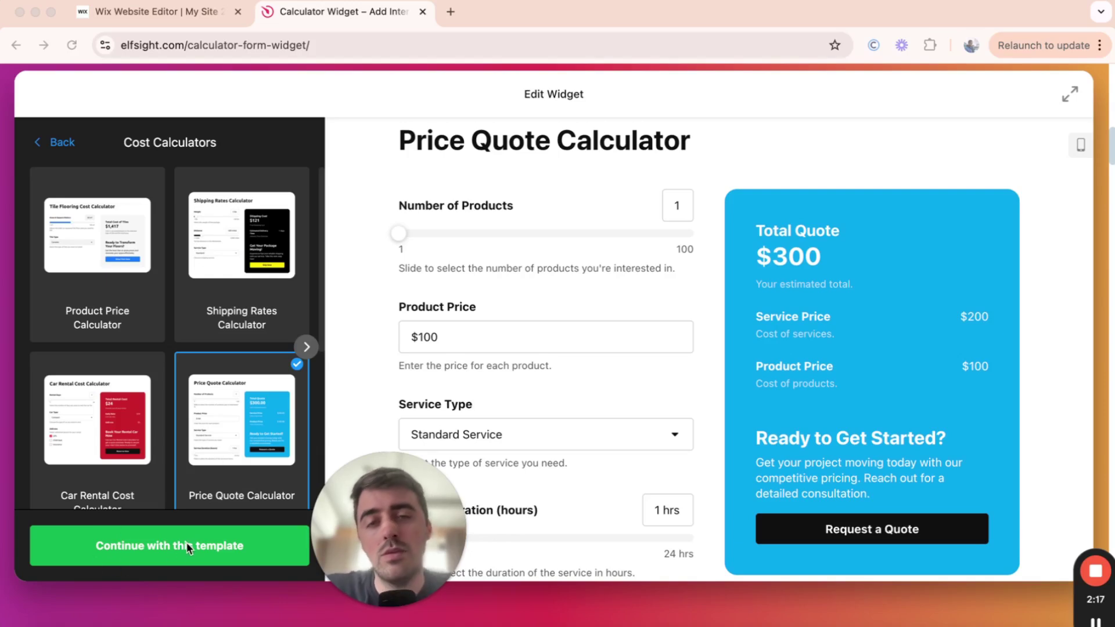
# - Continue building with the Price Quote Calculator template and look over the build panel
pyautogui.click(171, 543)
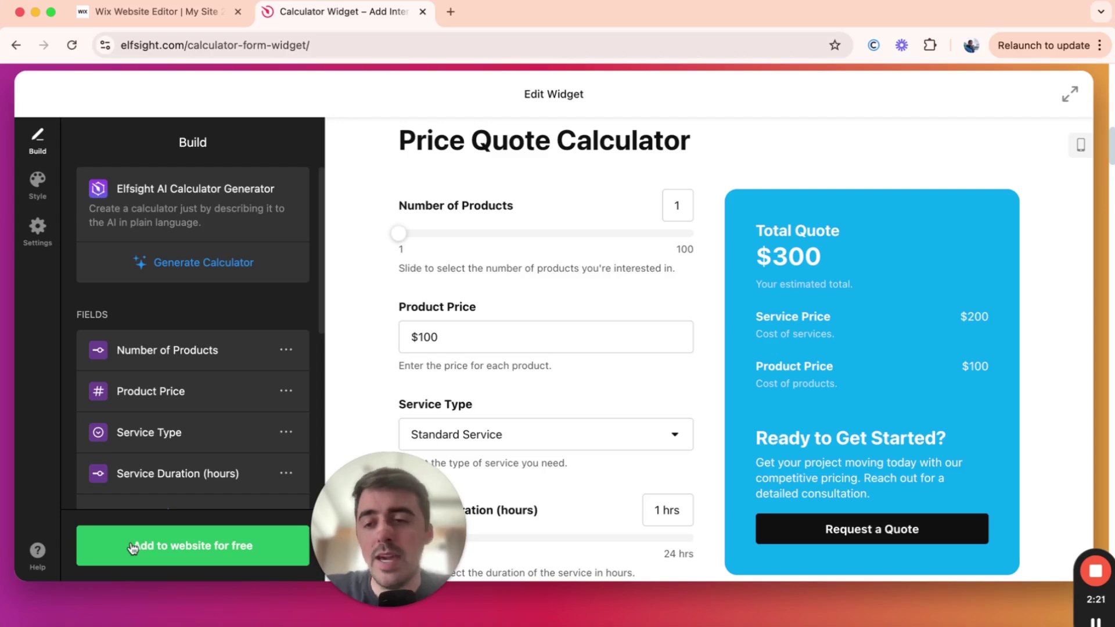
pyautogui.click(356, 494)
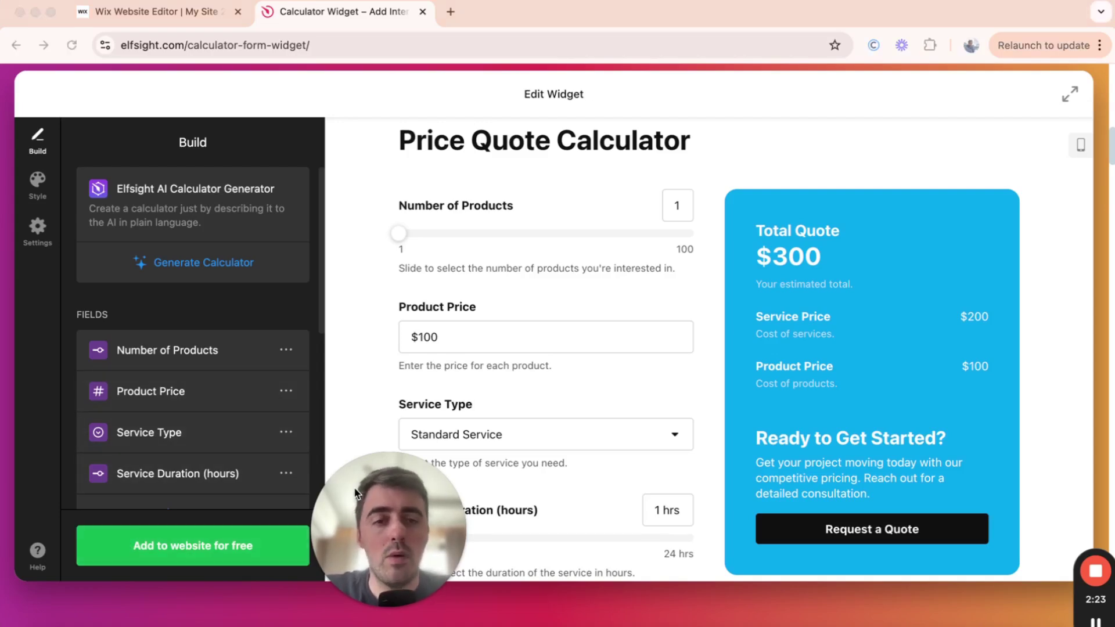
pyautogui.moveTo(356, 494); pyautogui.dragTo(878, 121)
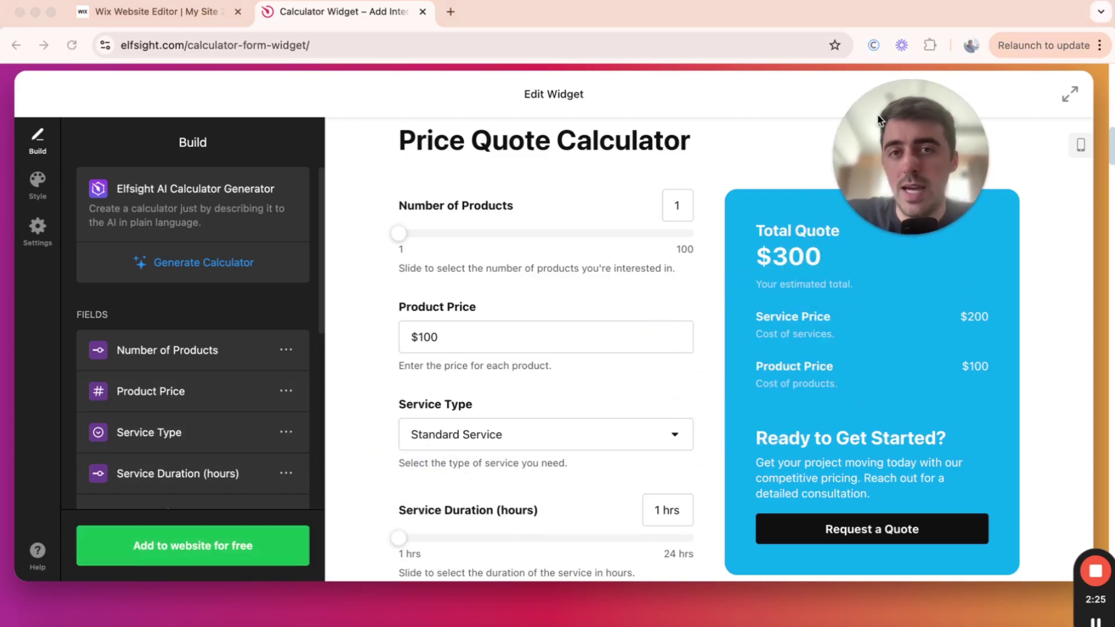
pyautogui.click(235, 308)
pyautogui.scroll(-3, 232, 312)
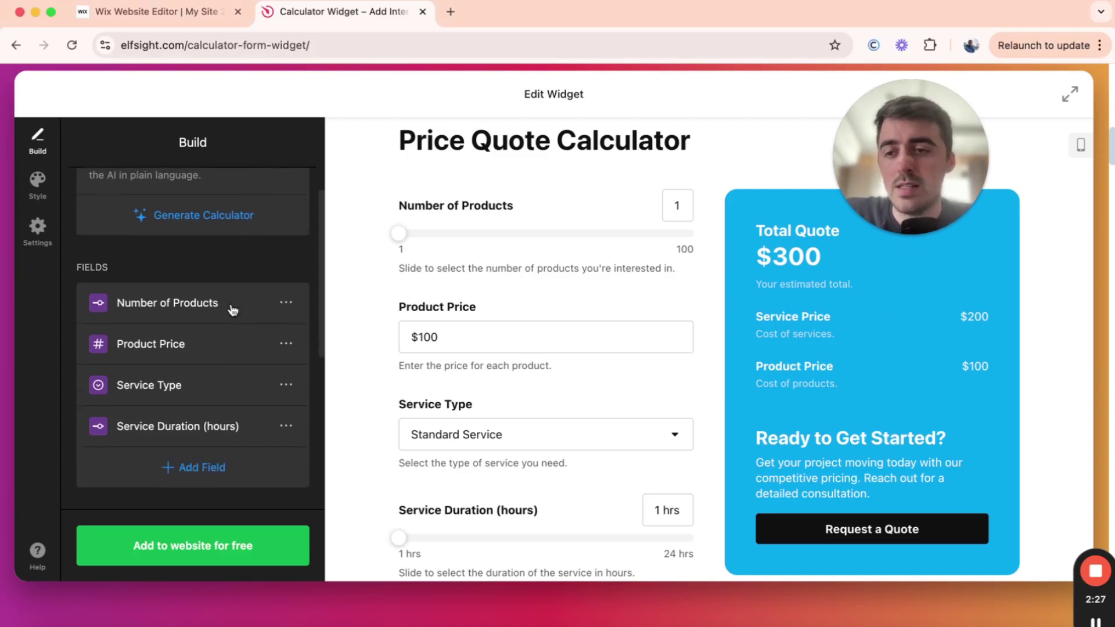
pyautogui.scroll(-5, 106, 254)
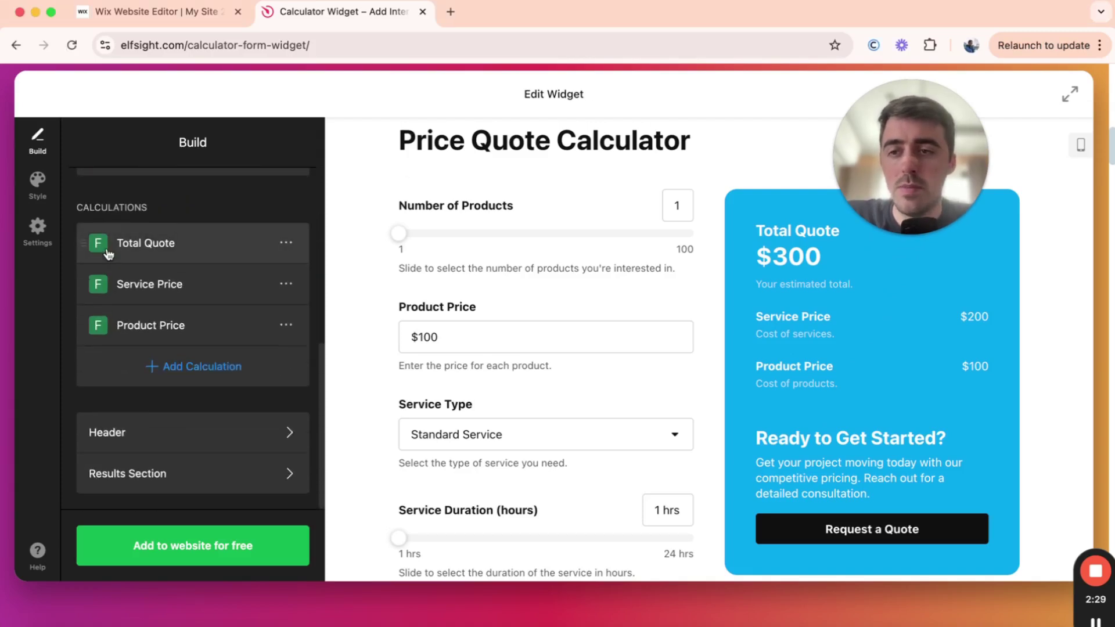
pyautogui.scroll(5, 117, 248)
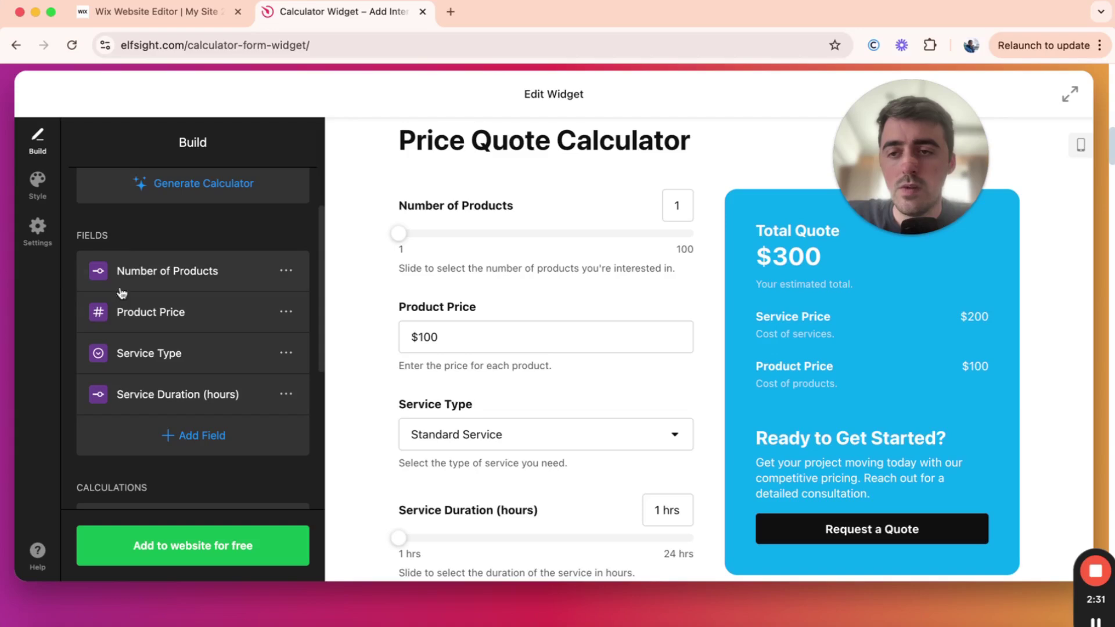
# - Test the quote at 53 and 84 products and open the Total Quote calculation
pyautogui.moveTo(398, 234); pyautogui.dragTo(553, 234)
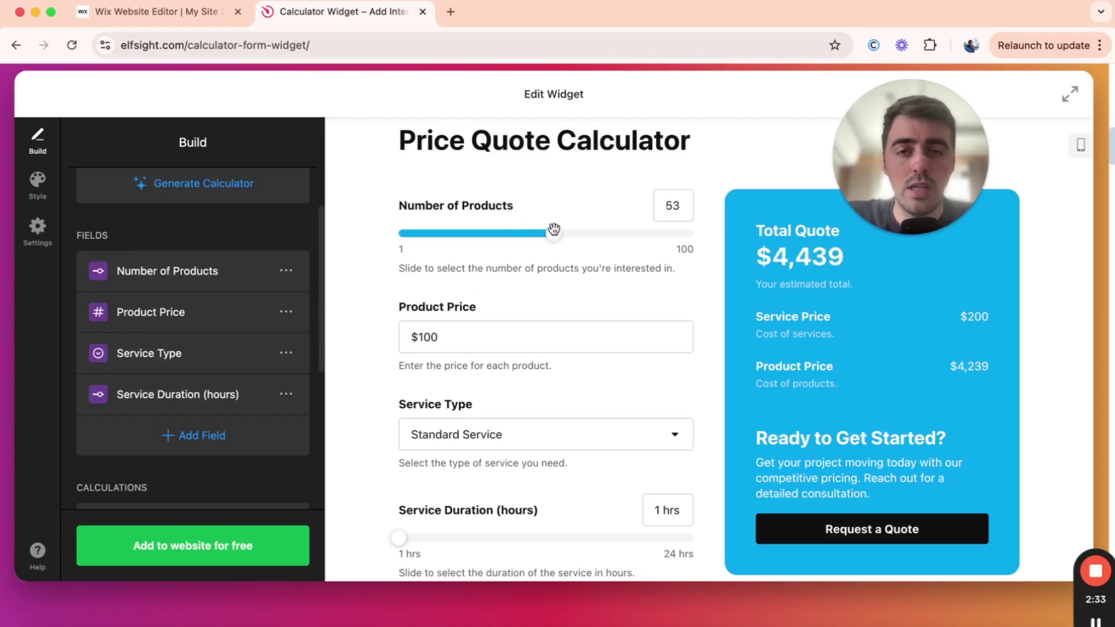
pyautogui.moveTo(472, 243); pyautogui.dragTo(444, 237)
pyautogui.scroll(-3, 269, 319)
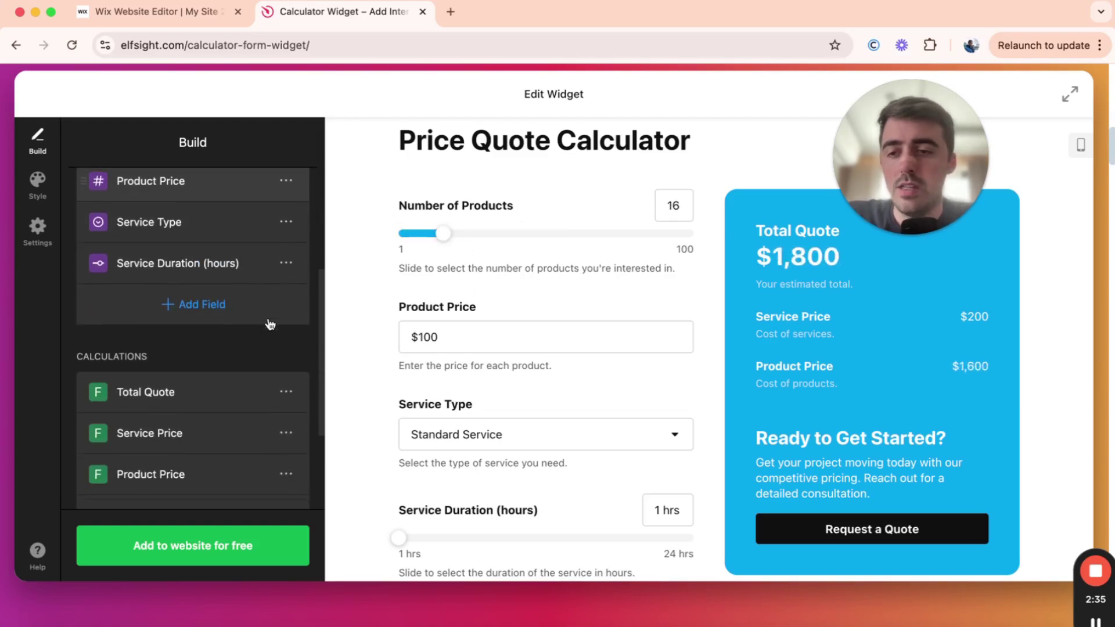
pyautogui.click(134, 407)
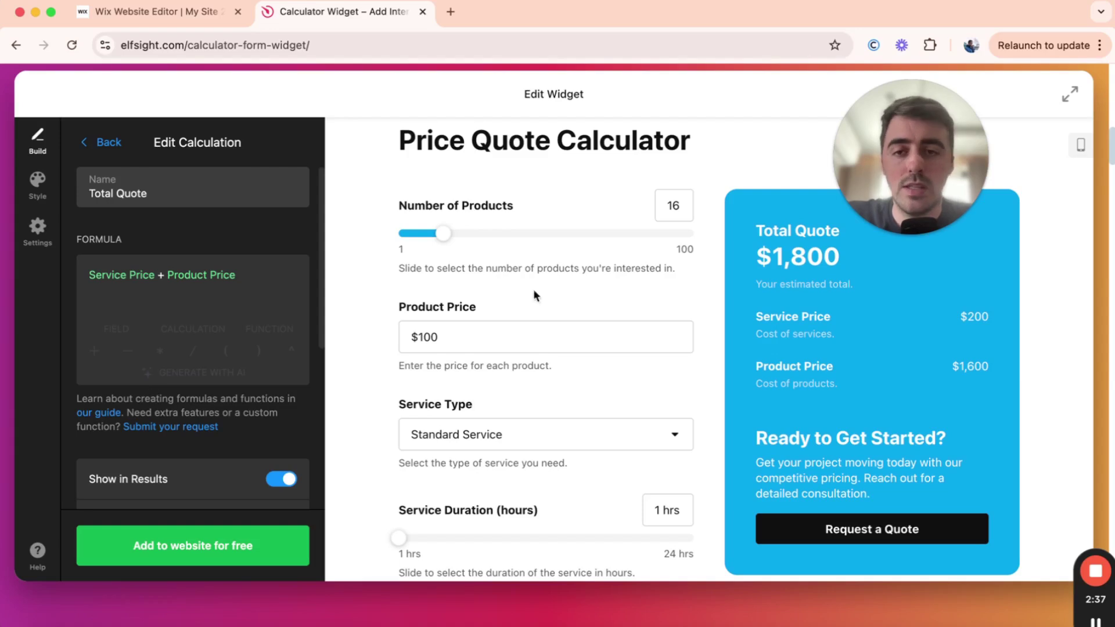
pyautogui.click(647, 231)
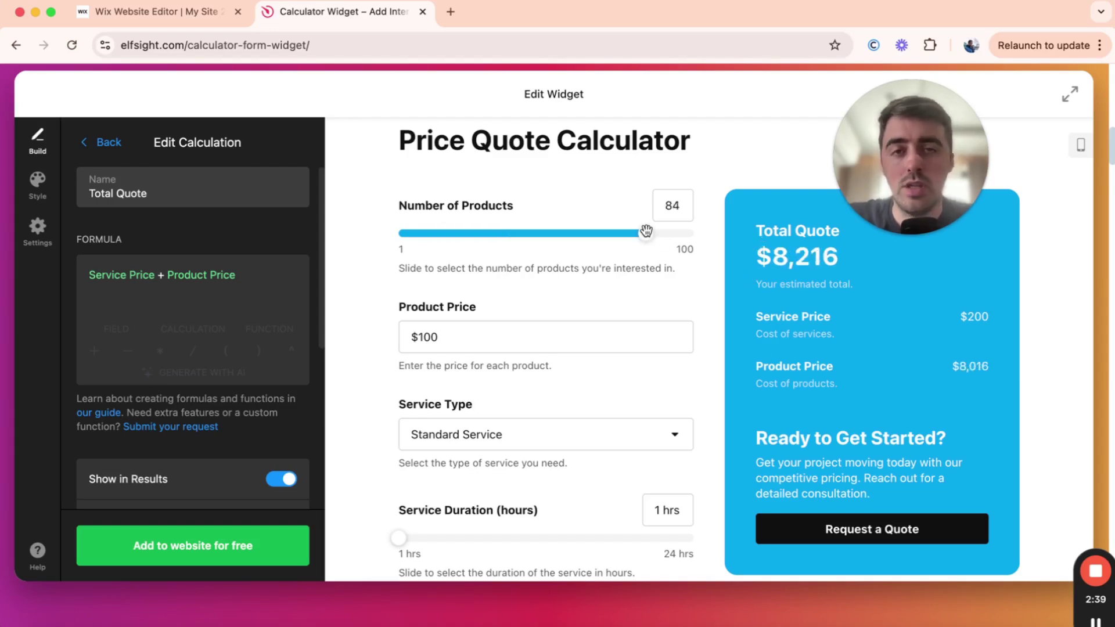
# - Return to the fields list and check the Number of Products field options without changing anything
pyautogui.click(100, 140)
pyautogui.scroll(2, 163, 346)
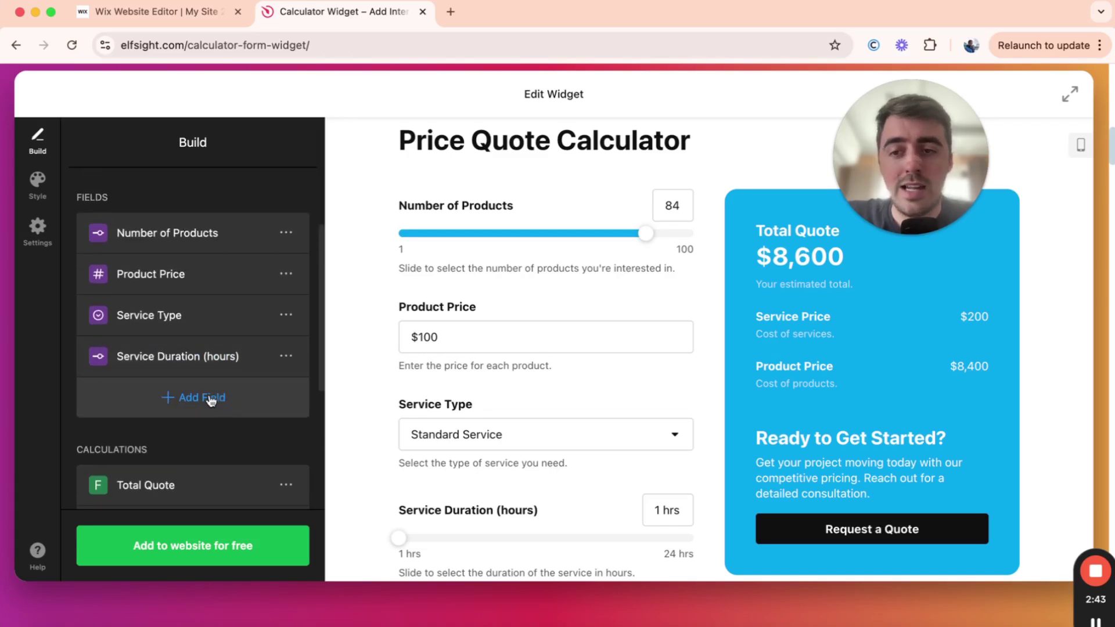
pyautogui.scroll(-5, 198, 398)
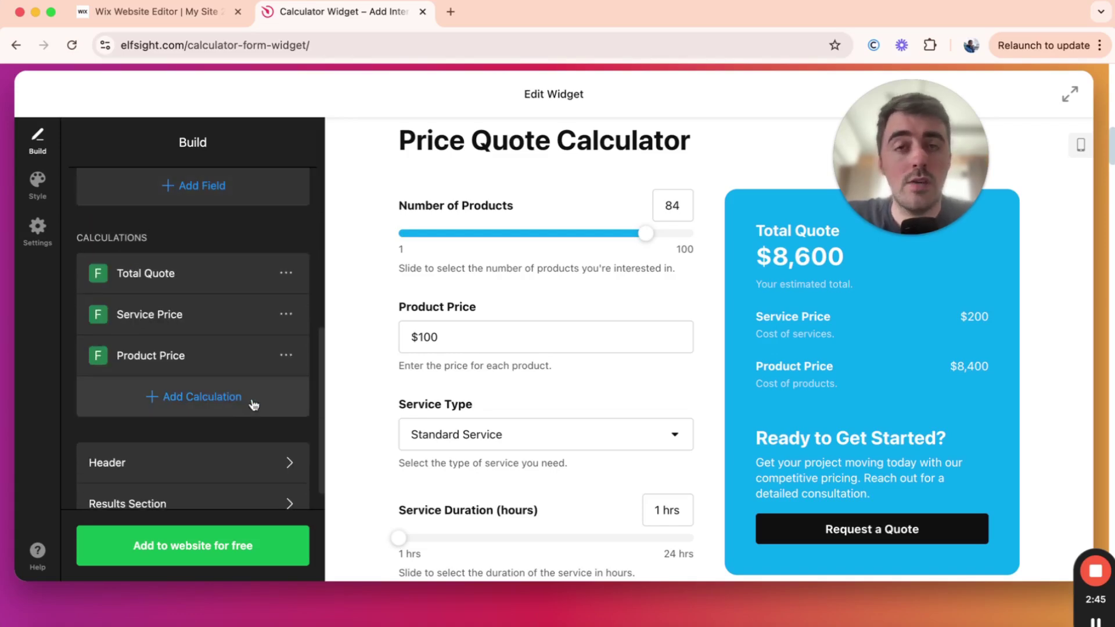
pyautogui.scroll(2, 225, 337)
pyautogui.scroll(4, 226, 337)
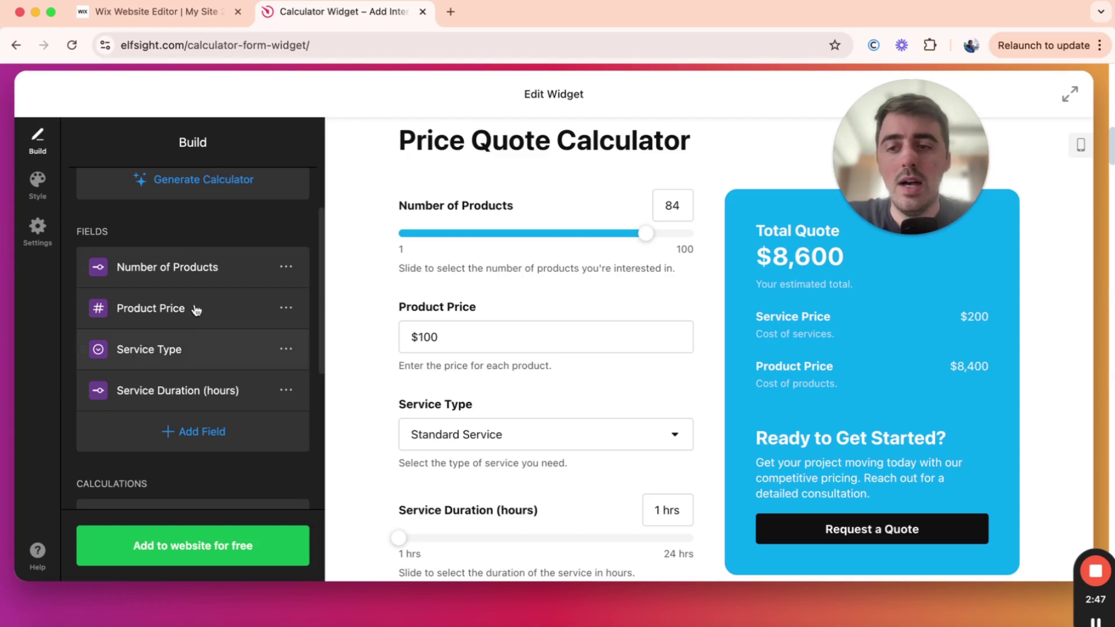
pyautogui.click(286, 267)
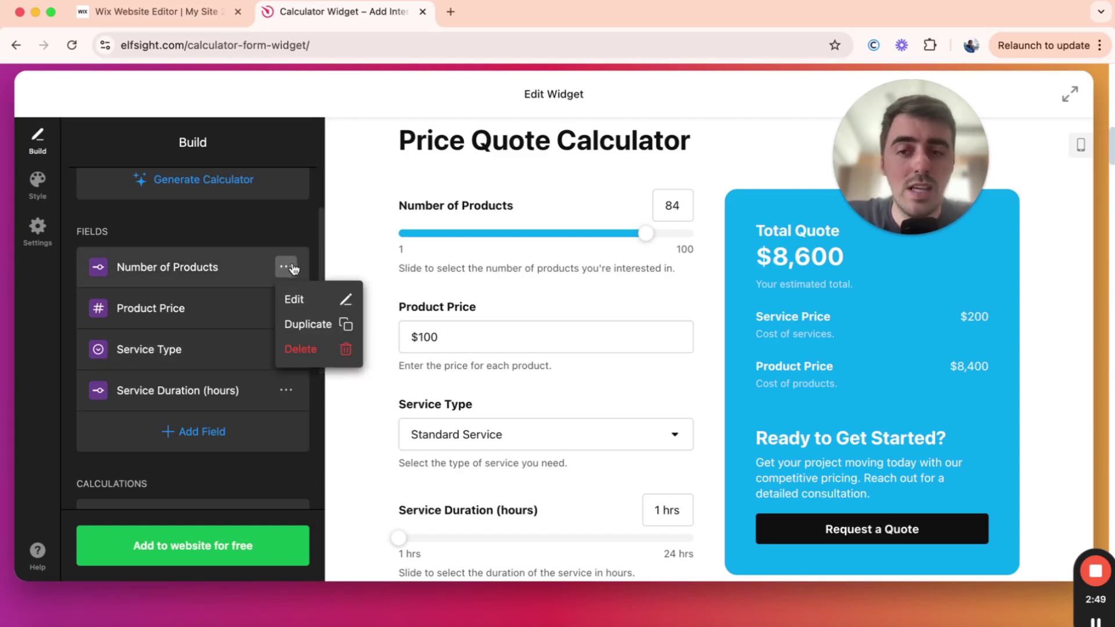
pyautogui.click(276, 235)
pyautogui.scroll(-5, 274, 234)
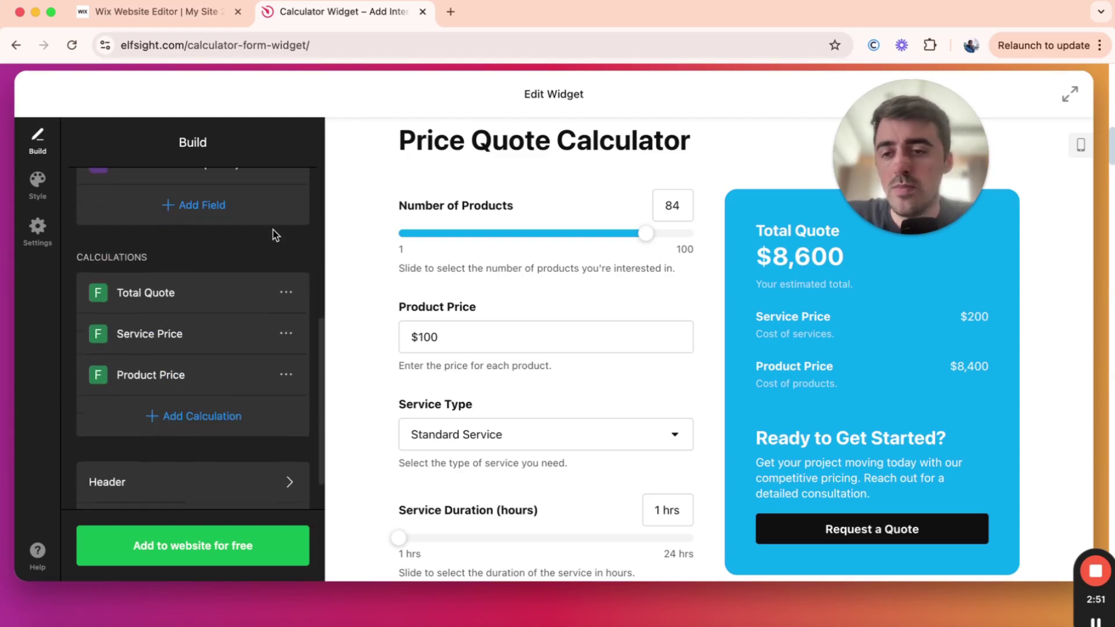
# - Open Total Quote, try the AI formula generator, then cancel it, leaving Service Price + Product Price
pyautogui.click(180, 291)
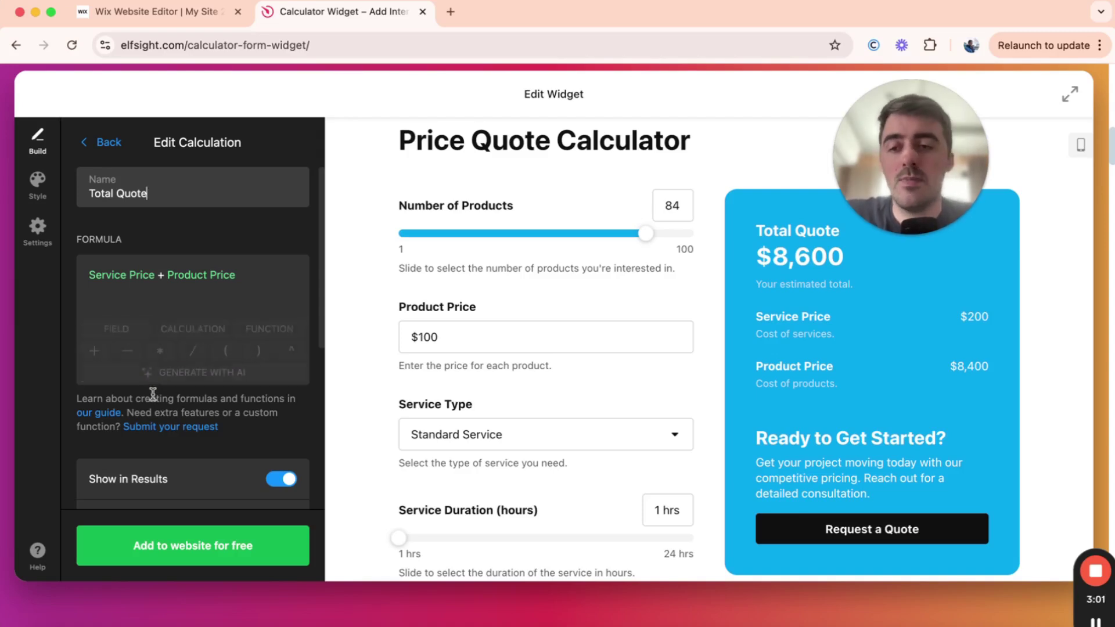
pyautogui.click(178, 377)
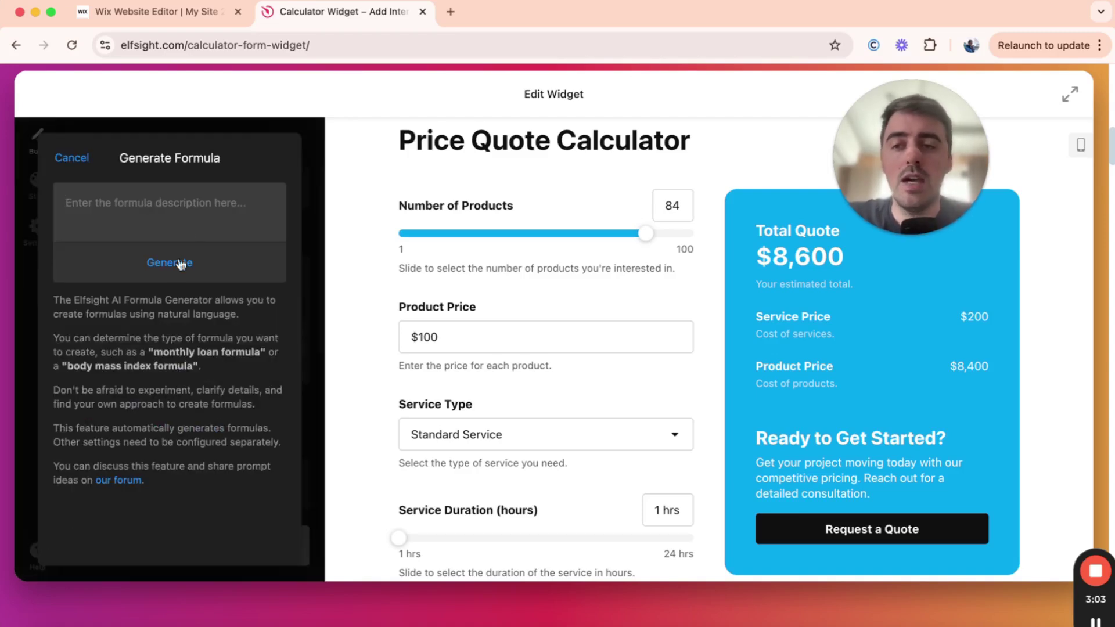
pyautogui.click(197, 216)
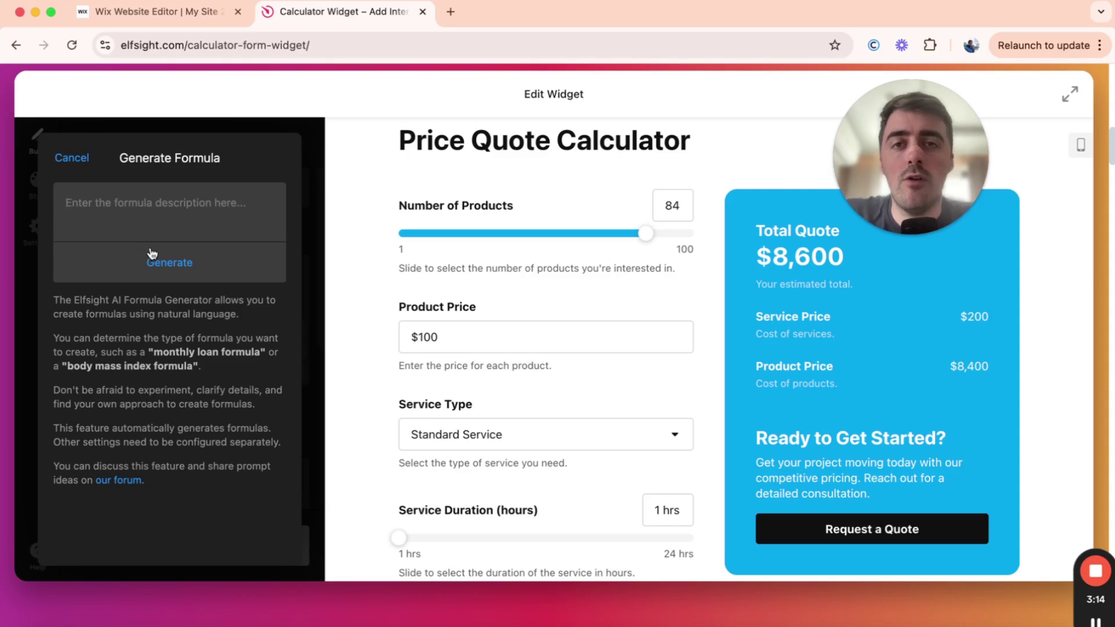
pyautogui.click(72, 158)
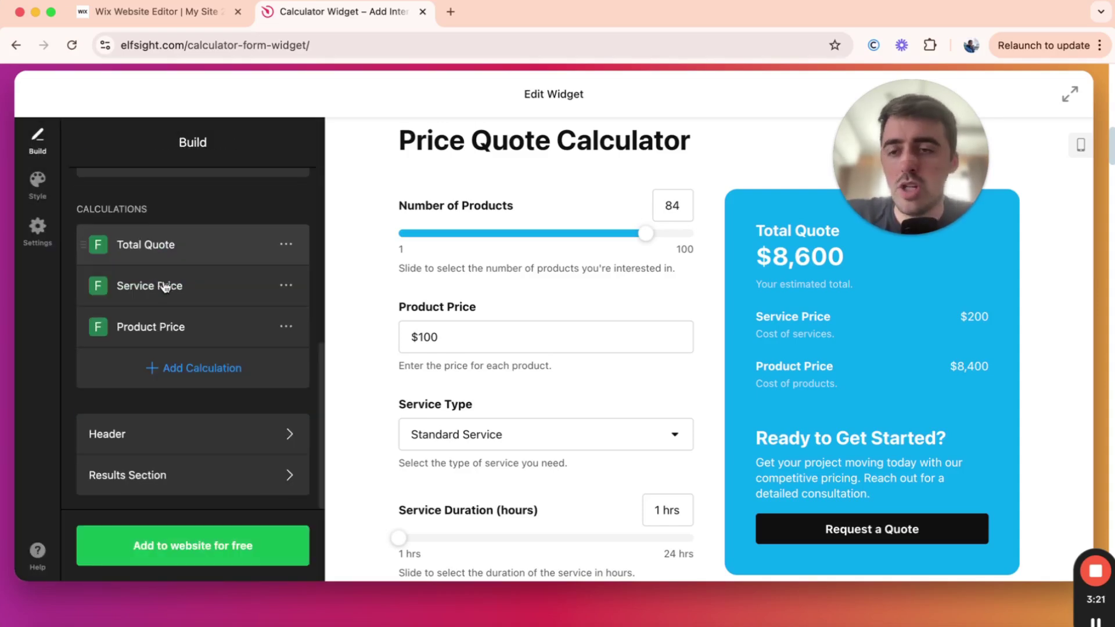
pyautogui.scroll(5, 168, 281)
pyautogui.scroll(-1, 169, 278)
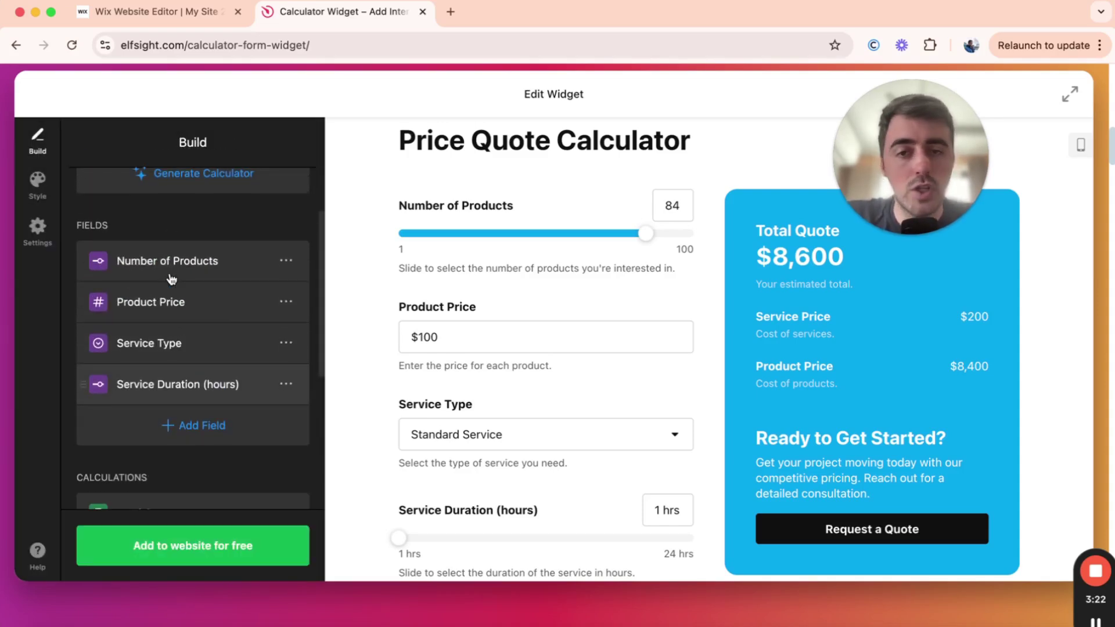
pyautogui.scroll(3, 170, 279)
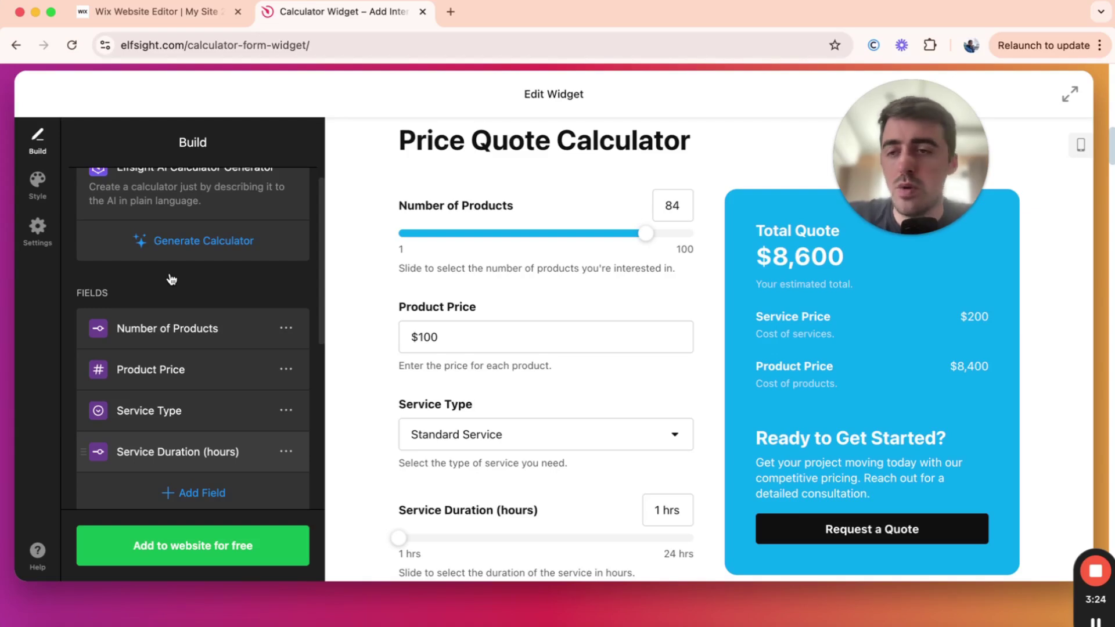
# - Switch to the calculator's Style options and test the quote with 68 products
pyautogui.scroll(1, 171, 280)
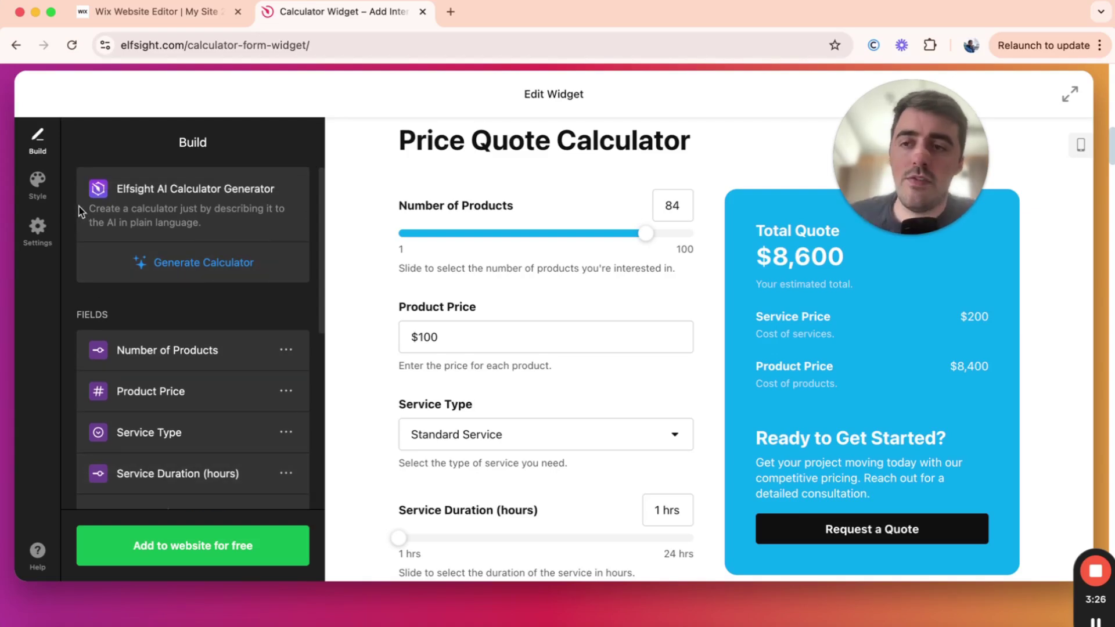
pyautogui.click(42, 185)
pyautogui.click(45, 226)
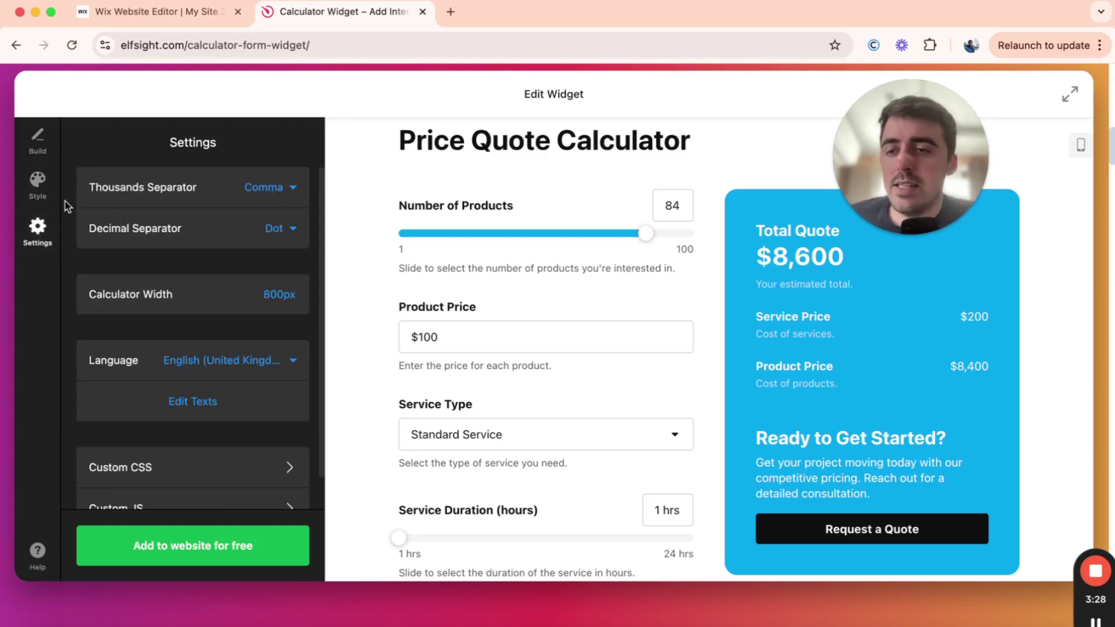
pyautogui.click(37, 183)
pyautogui.scroll(-3, 200, 264)
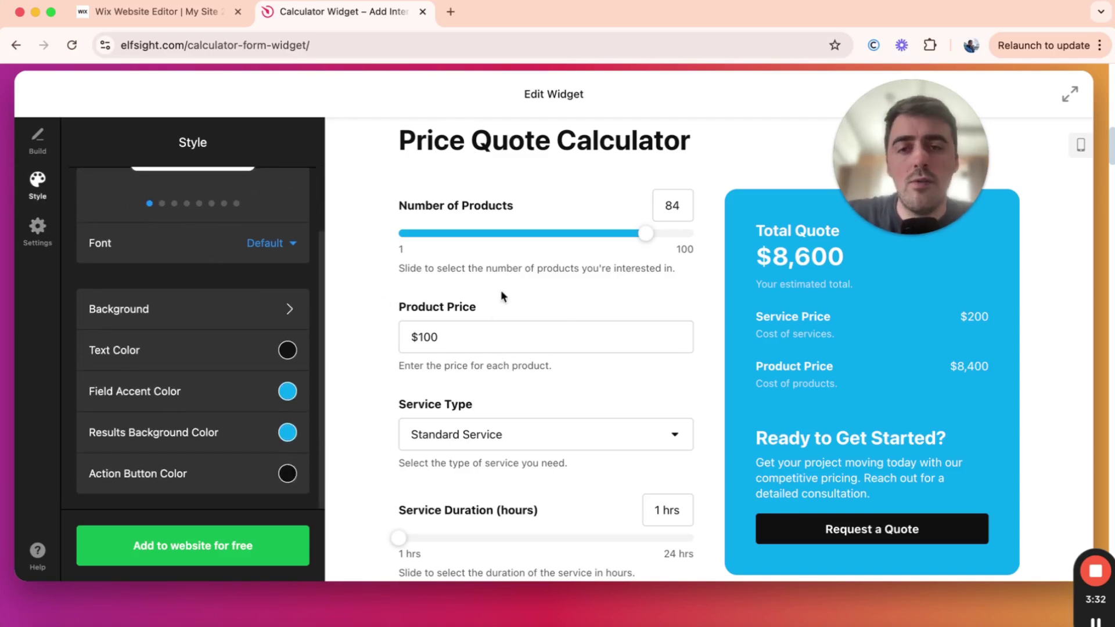
pyautogui.moveTo(562, 234); pyautogui.dragTo(599, 233)
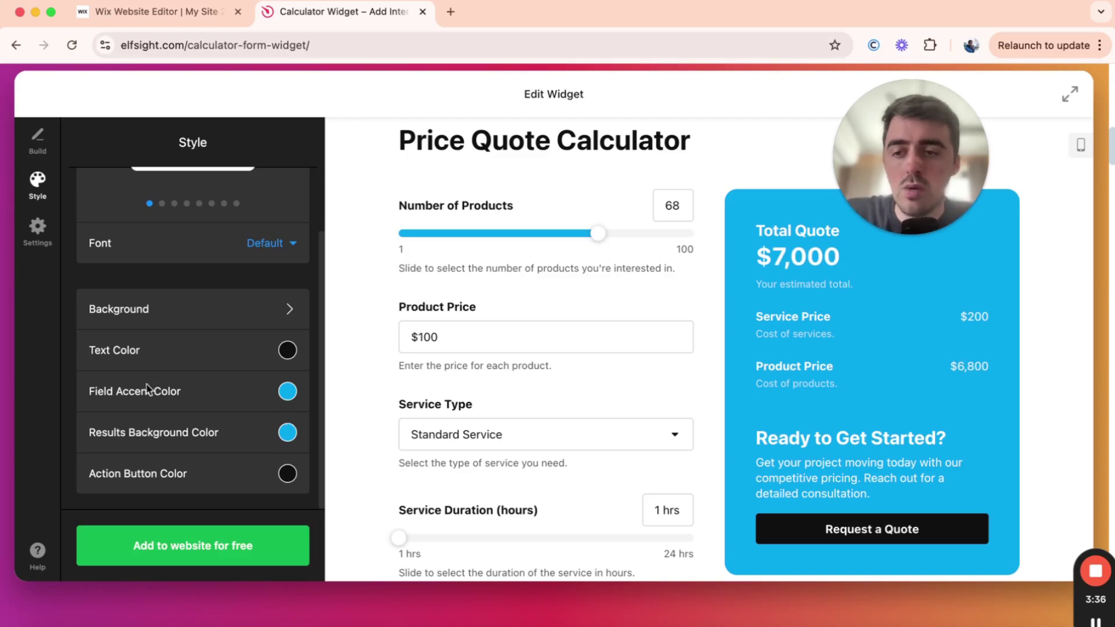
# - Set the Field Accent Color to orange and confirm it
pyautogui.click(286, 391)
pyautogui.click(206, 250)
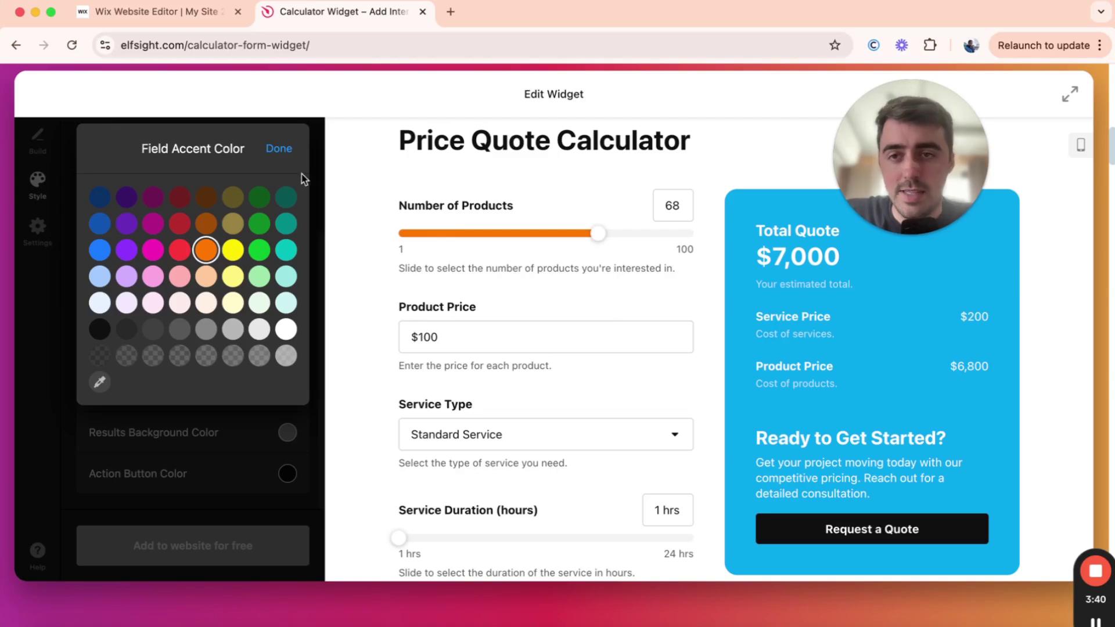
pyautogui.click(279, 149)
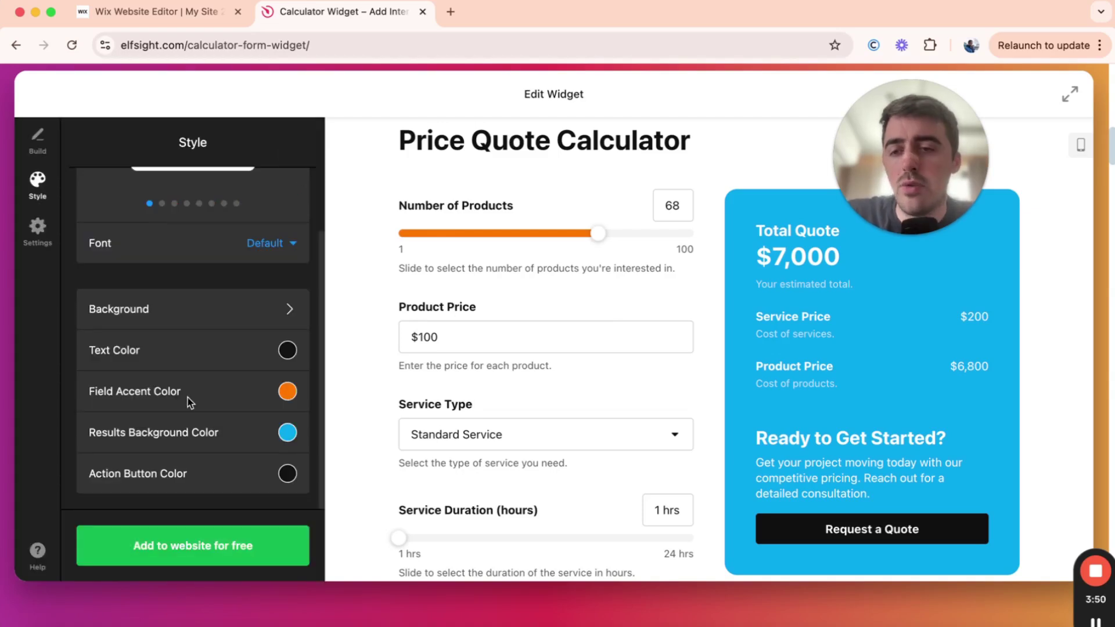
pyautogui.scroll(-1, 190, 402)
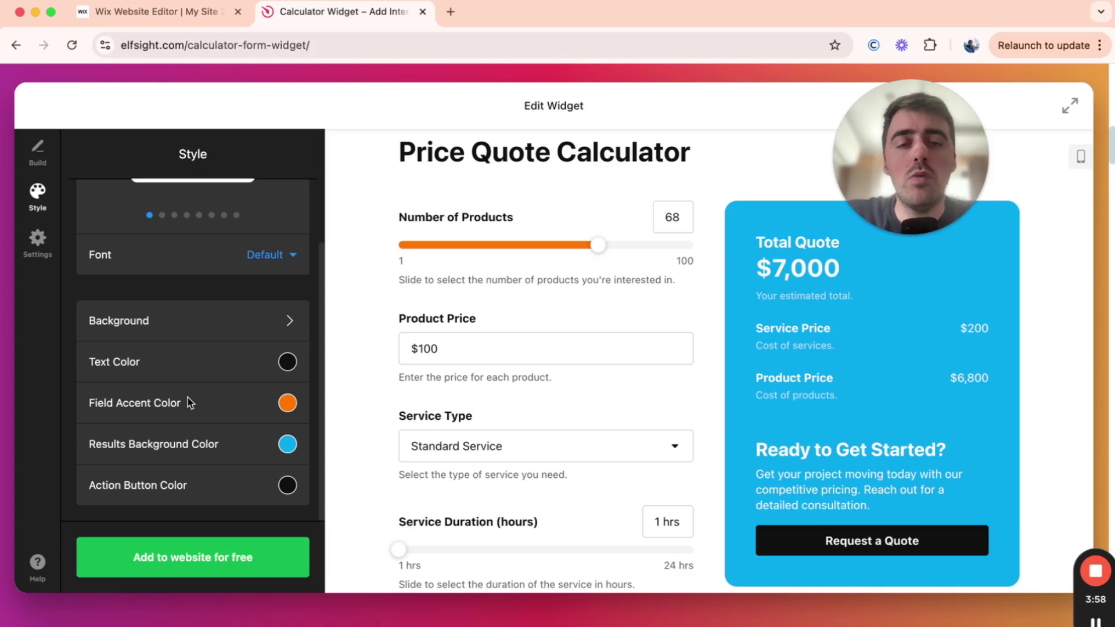
# - Save the widget via Add to website for free, publish it, and open View Plans
pyautogui.click(184, 569)
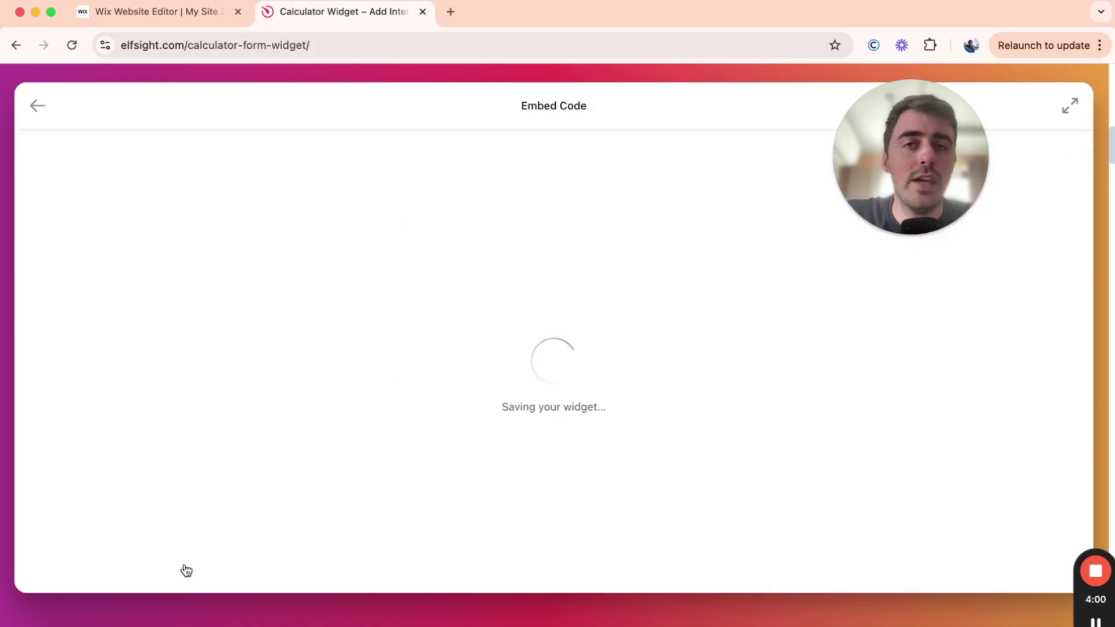
pyautogui.moveTo(890, 151); pyautogui.dragTo(22, 586)
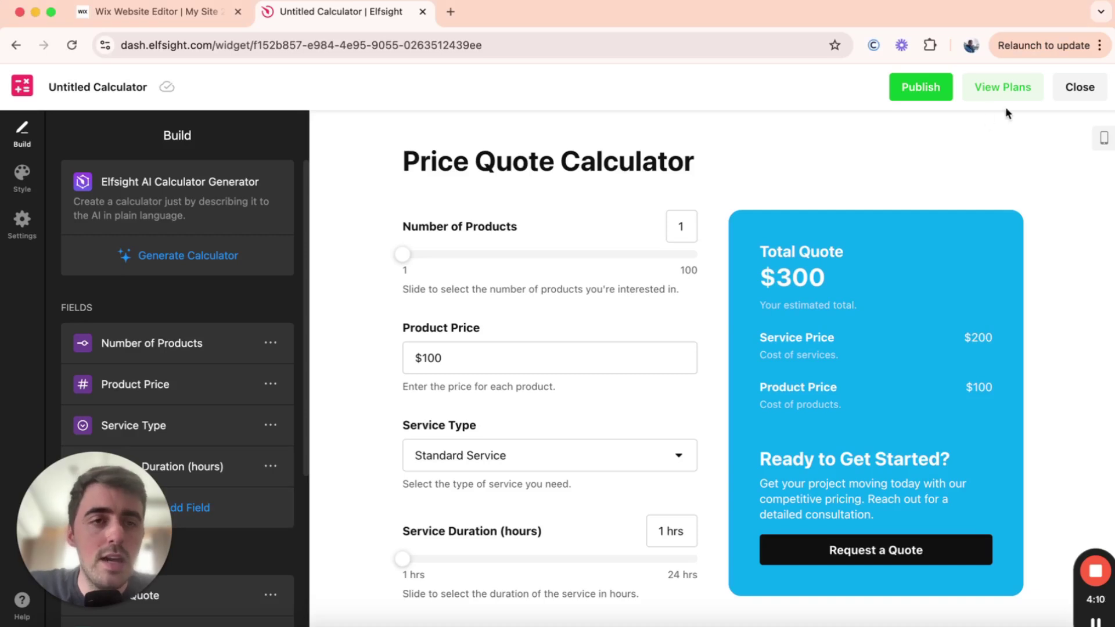
pyautogui.click(918, 90)
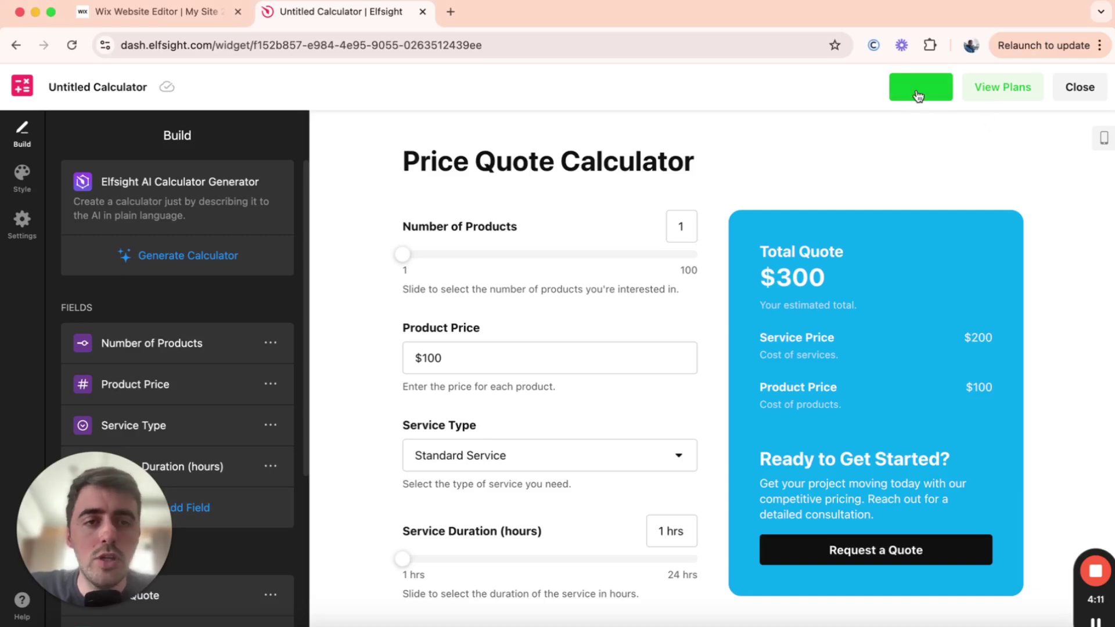
pyautogui.click(998, 93)
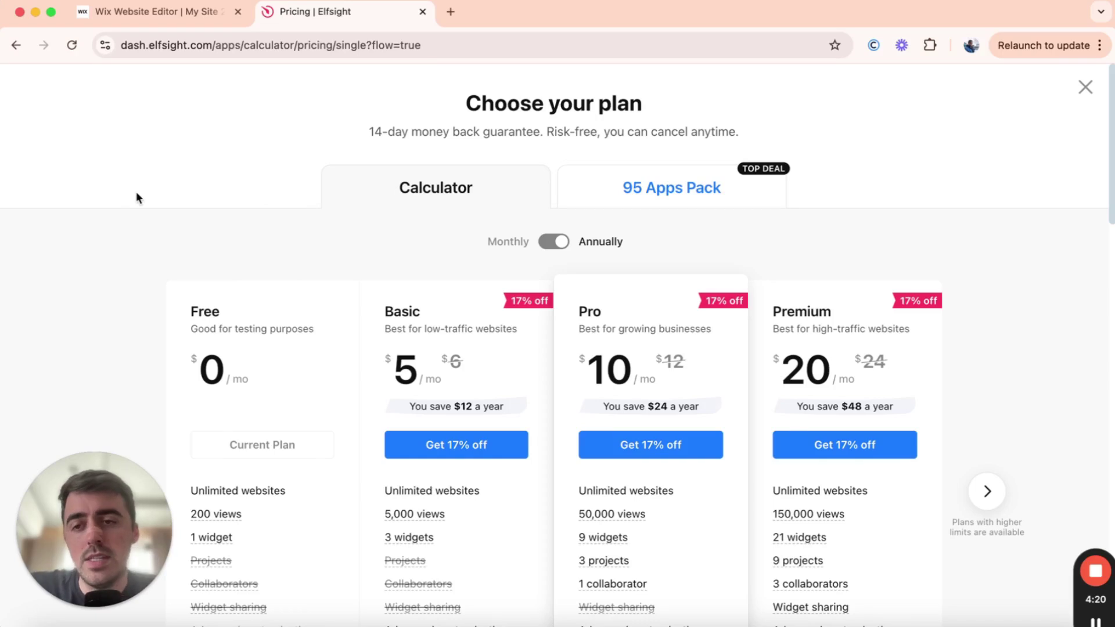
# - Show the Enterprise Calculator tiers T1 to T4, priced $30 to $80/mo
pyautogui.scroll(-2, 137, 198)
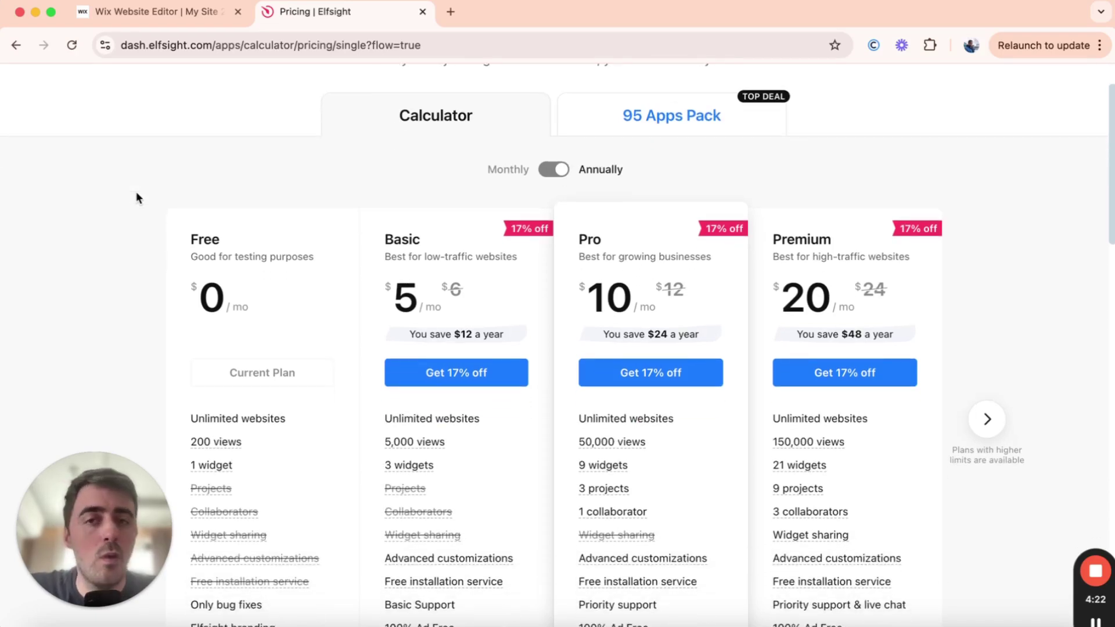
pyautogui.scroll(-1, 137, 197)
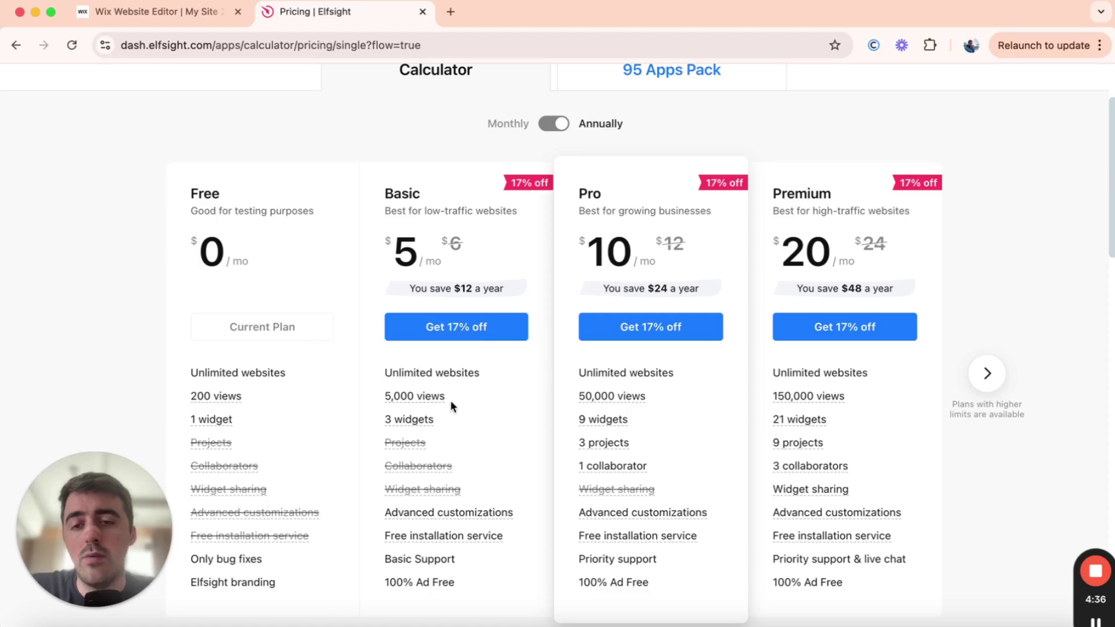
pyautogui.moveTo(437, 405)
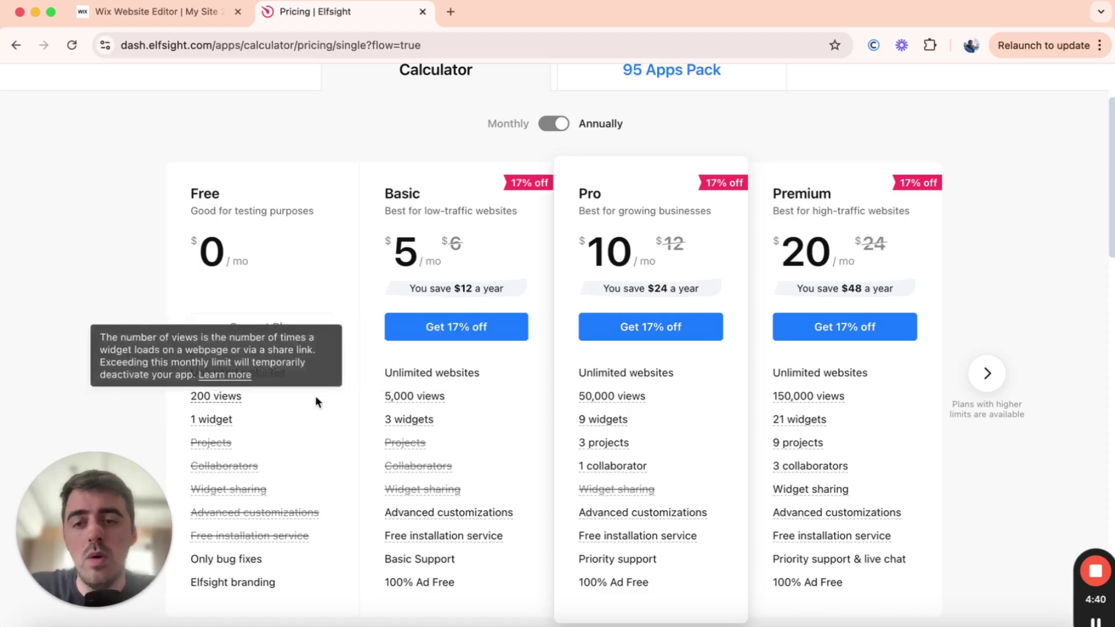
pyautogui.moveTo(794, 359)
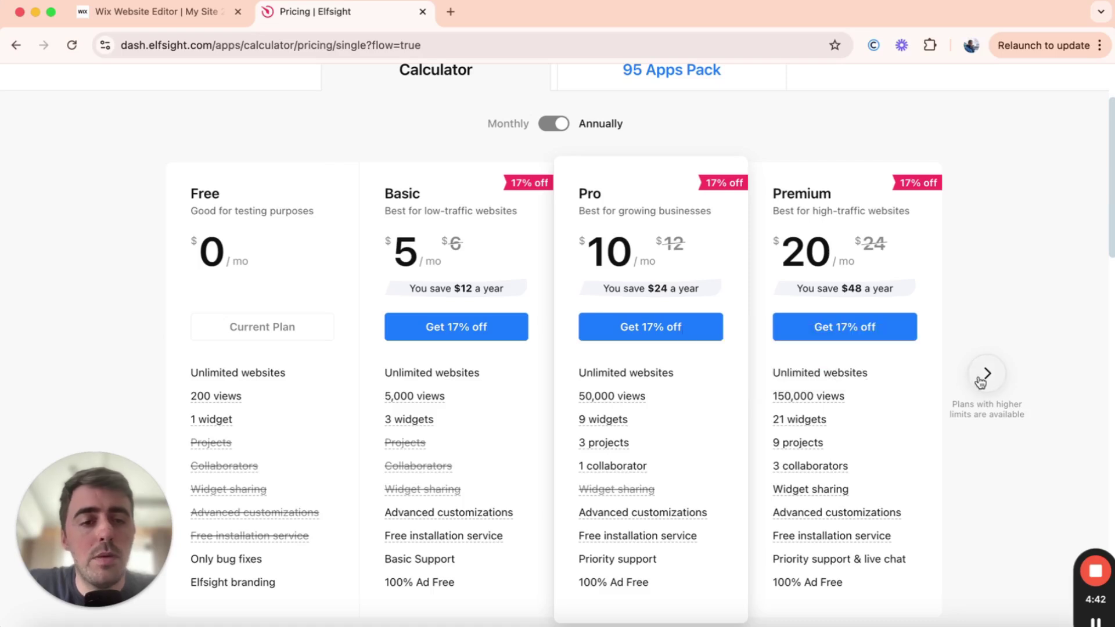
pyautogui.click(981, 383)
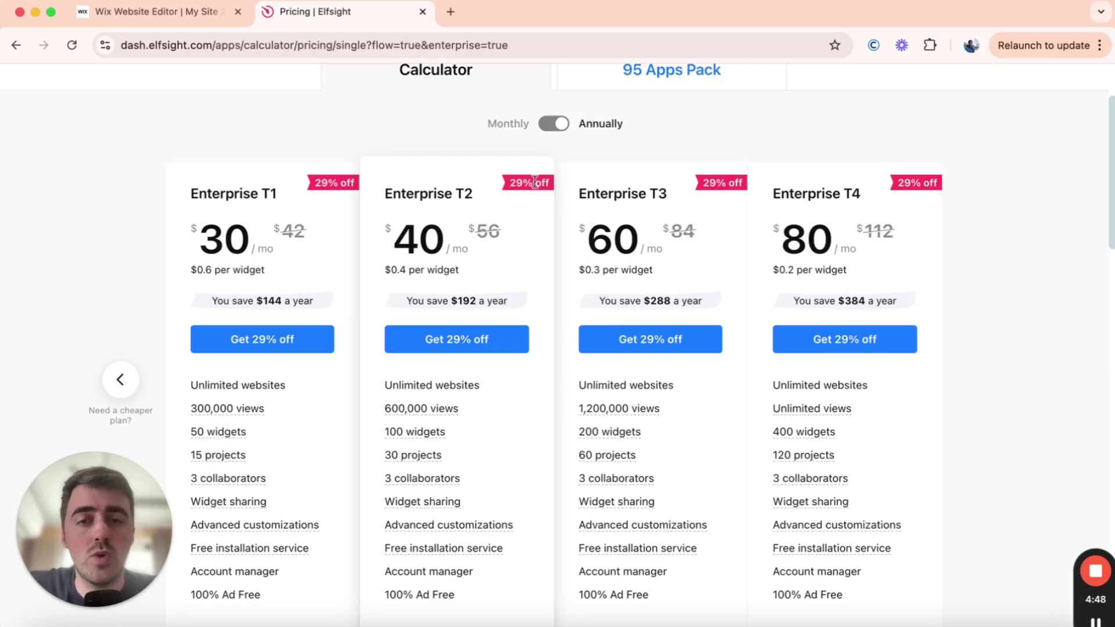
pyautogui.scroll(3, 534, 181)
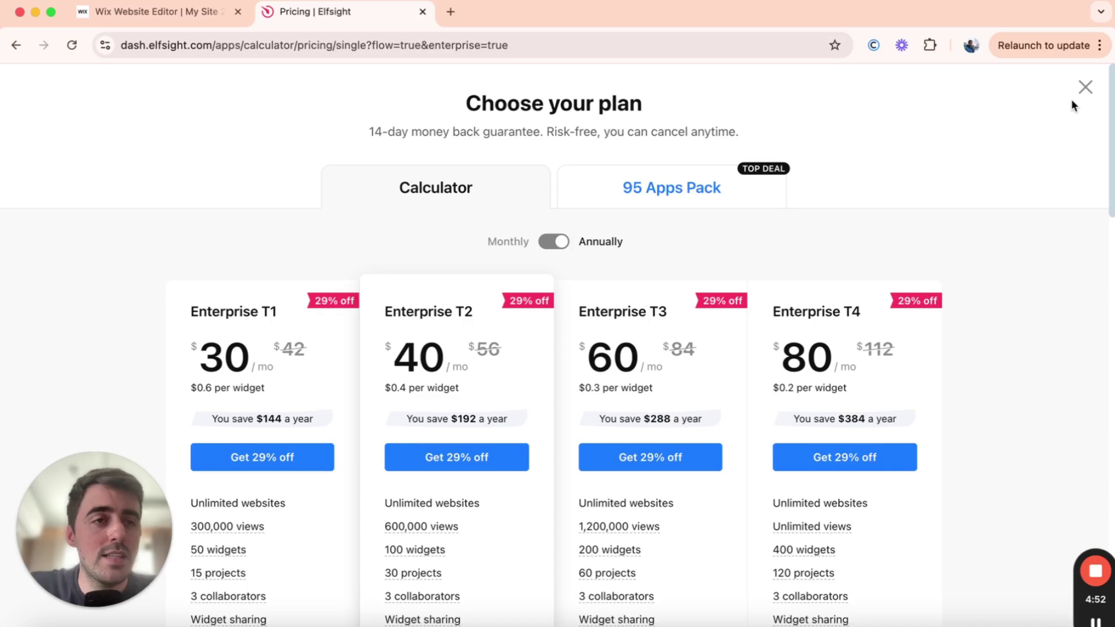
# - Copy the calculator widget's embed code from the apps dashboard and return to the Wix tab
pyautogui.click(1078, 93)
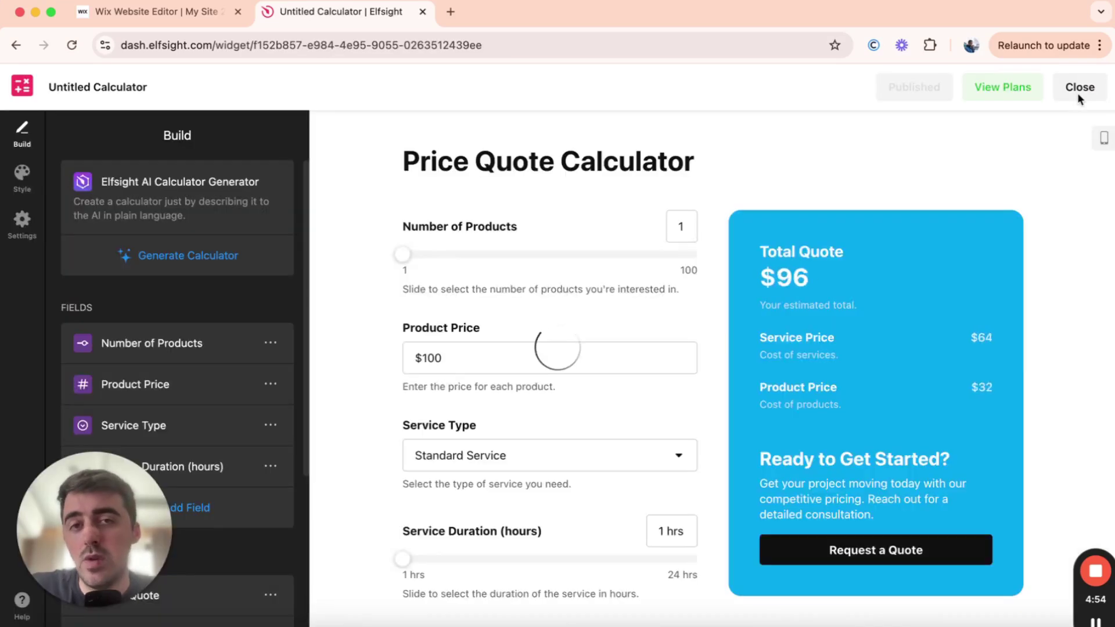
pyautogui.click(1078, 93)
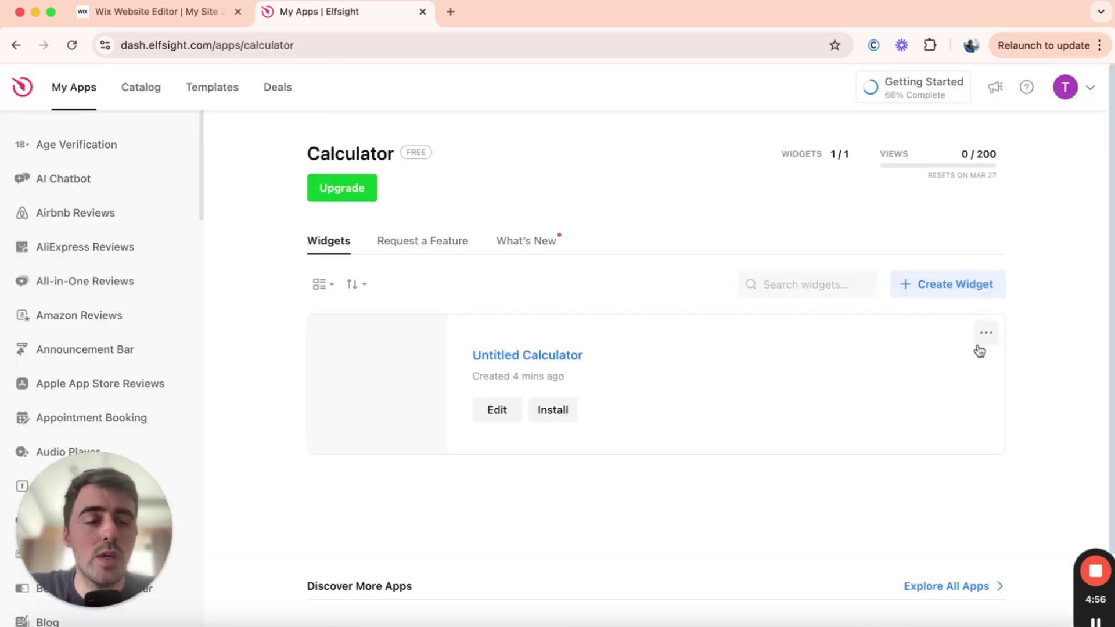
pyautogui.click(985, 335)
pyautogui.click(923, 370)
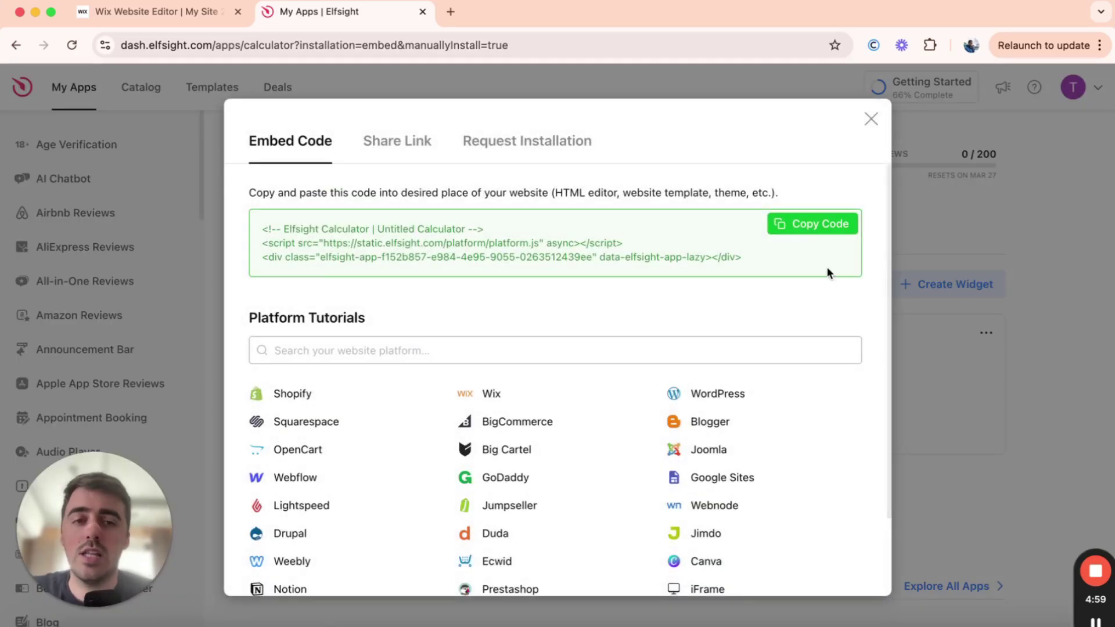
pyautogui.click(832, 232)
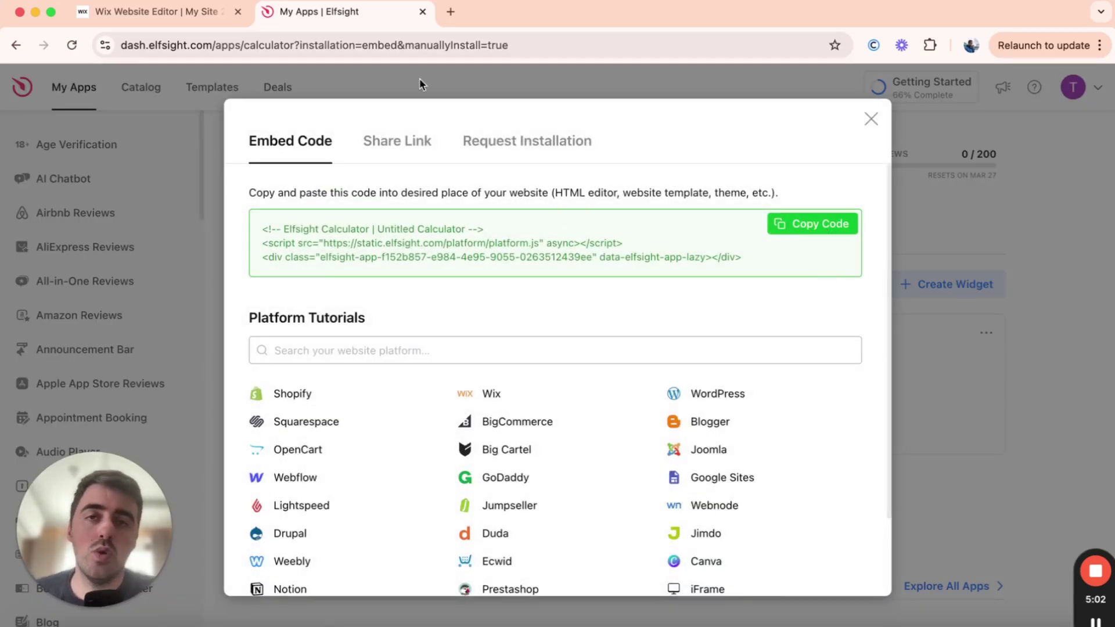
pyautogui.click(200, 21)
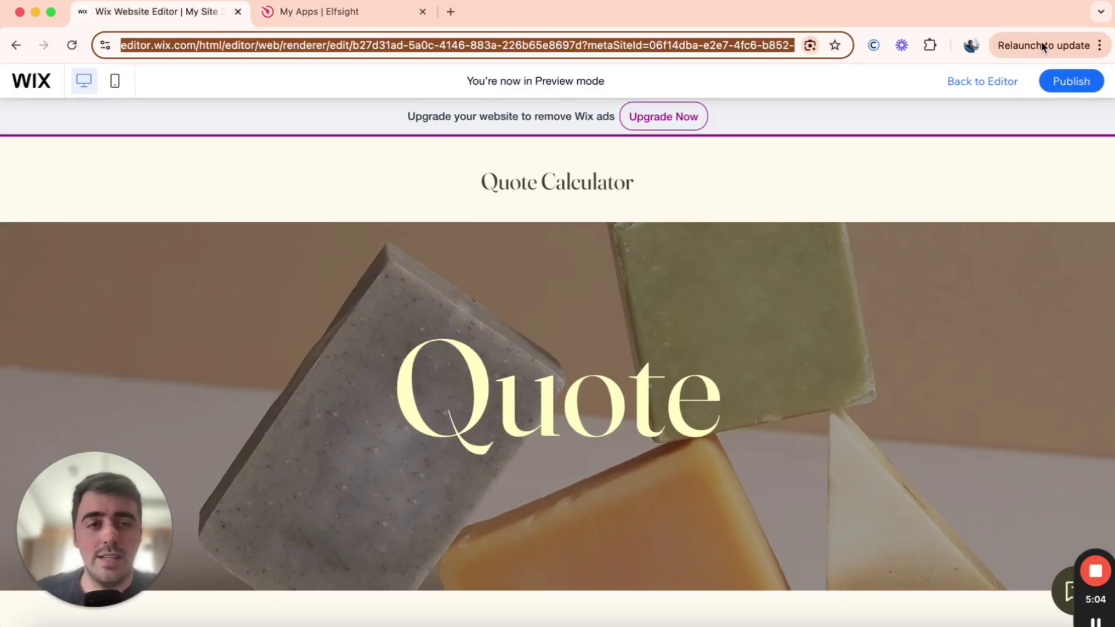
# - Exit preview back to the Wix editor and select the empty section below the Quote banner
pyautogui.click(1004, 82)
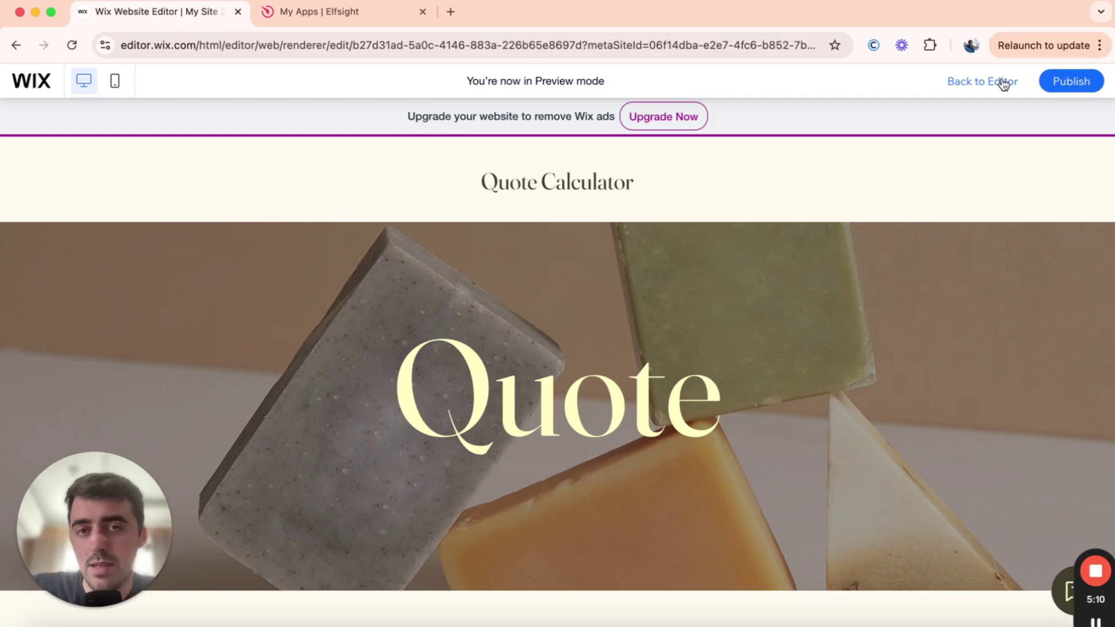
pyautogui.click(1003, 83)
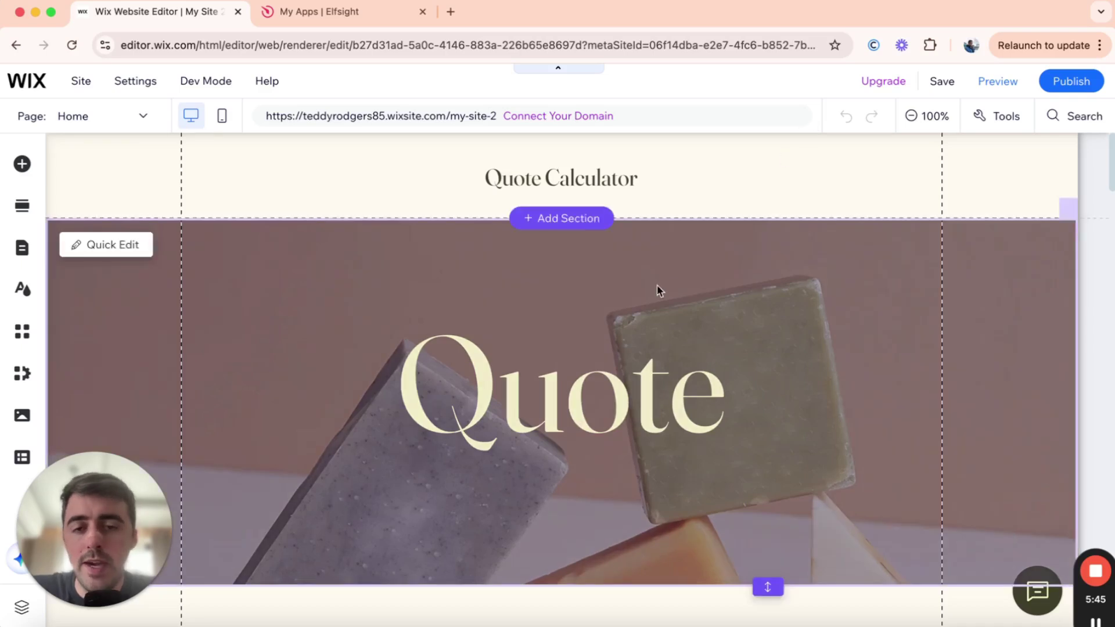
pyautogui.scroll(-3, 642, 294)
pyautogui.scroll(-3, 640, 294)
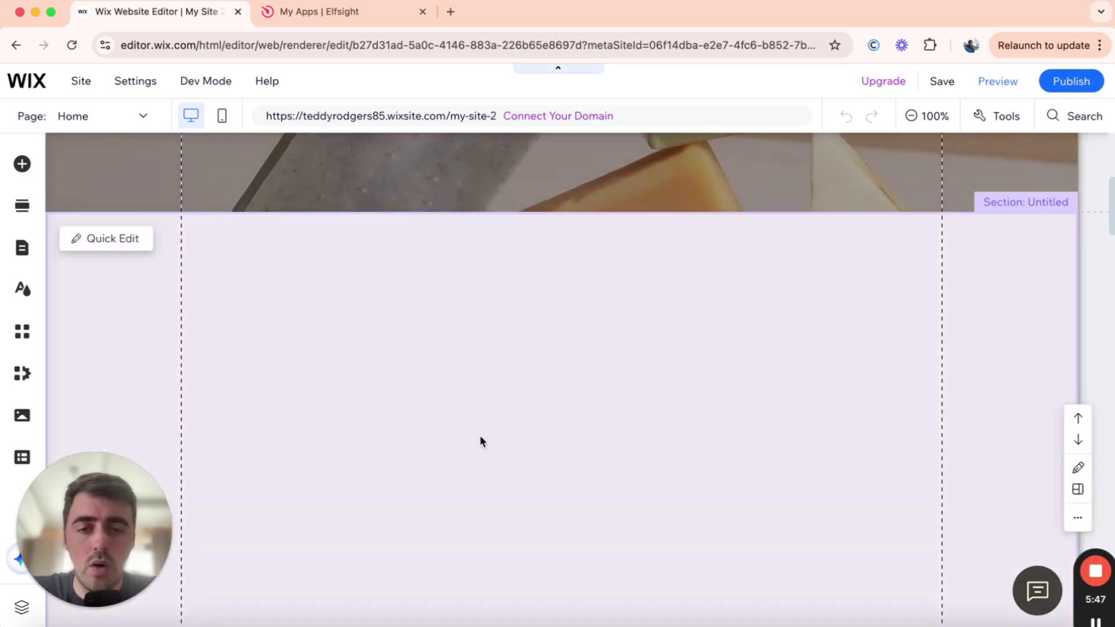
pyautogui.scroll(-1, 480, 435)
pyautogui.click(480, 439)
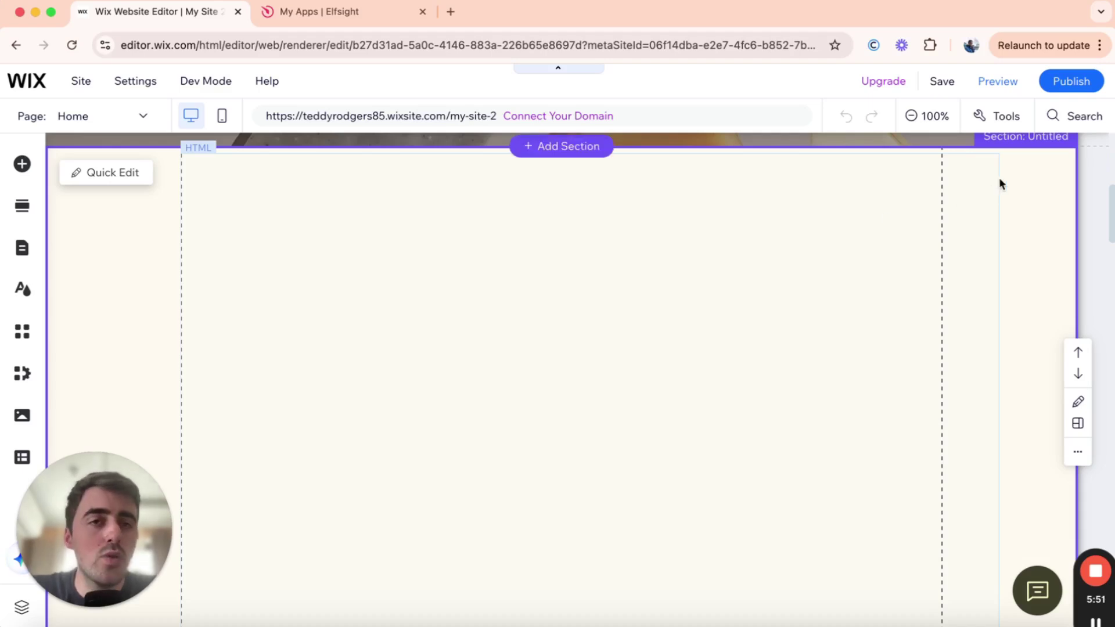
# - Add an Embed HTML element via search 'html' and apply the pasted Elfsight embed code
pyautogui.click(1053, 115)
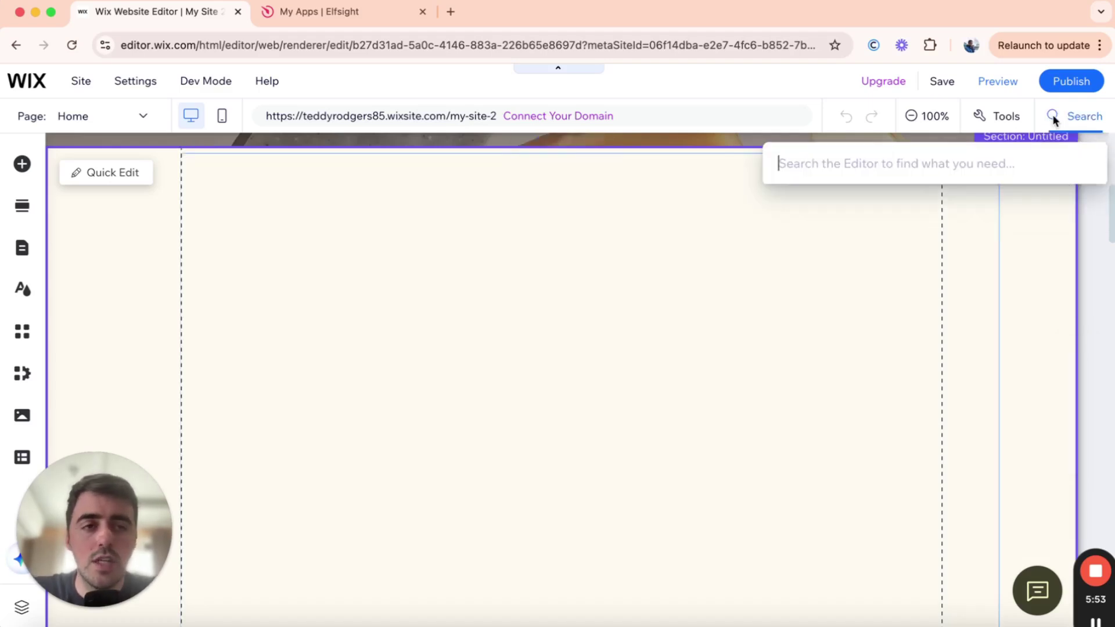
pyautogui.write('html')
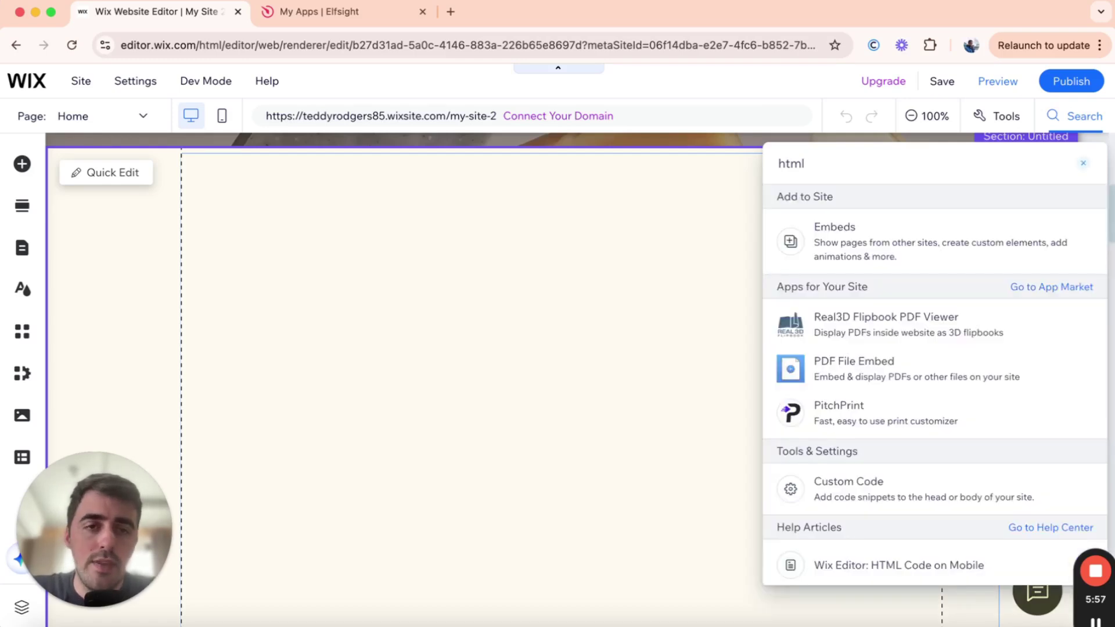
pyautogui.click(802, 227)
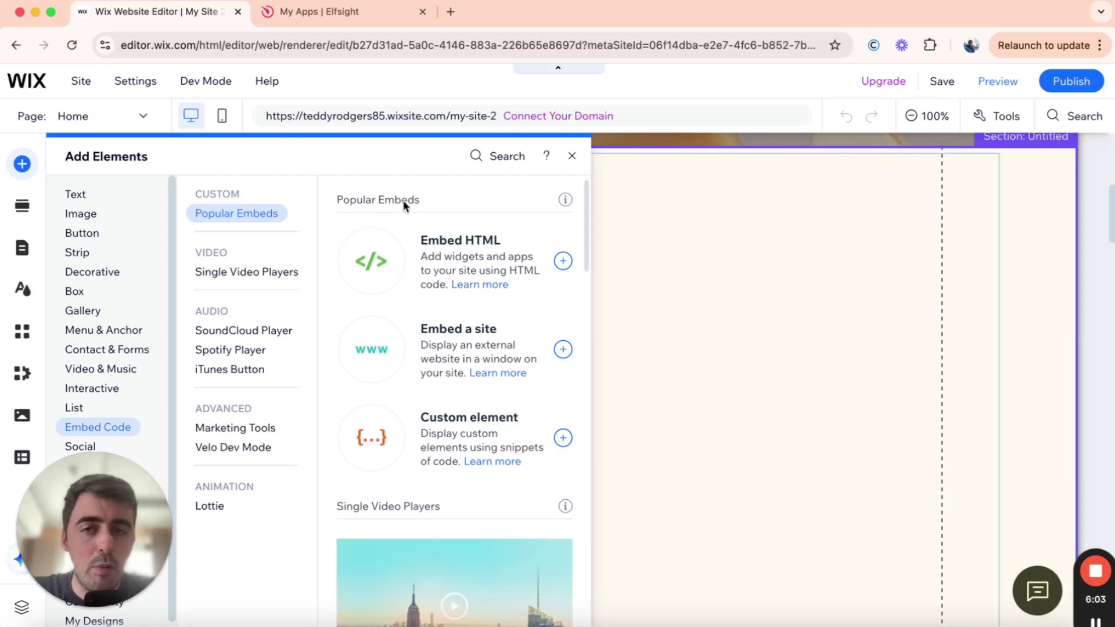
pyautogui.click(411, 260)
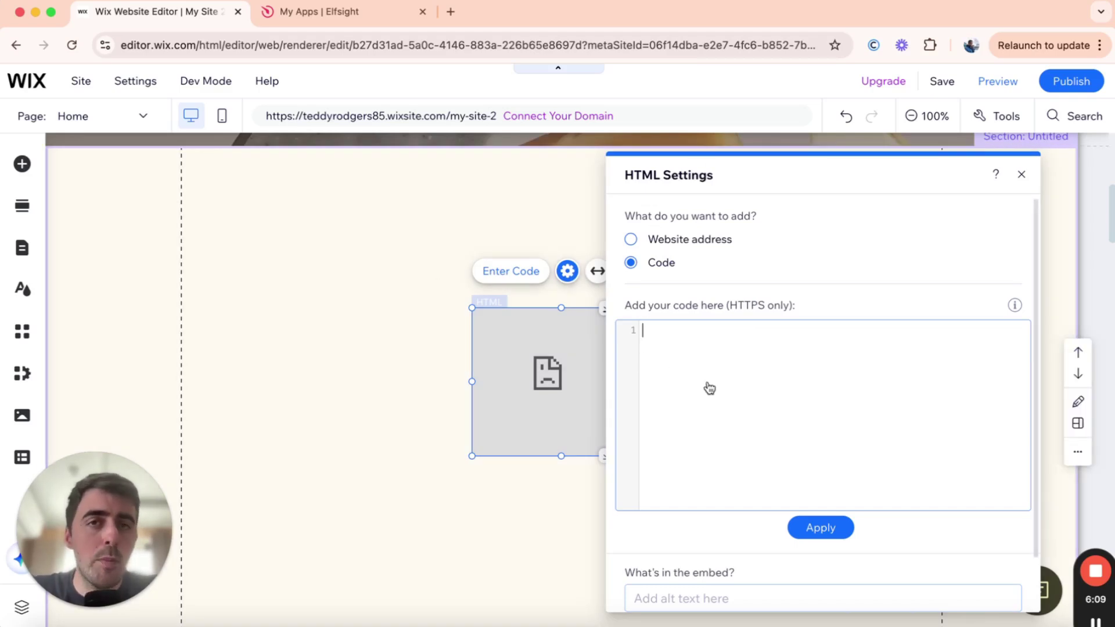
pyautogui.press('super+v')
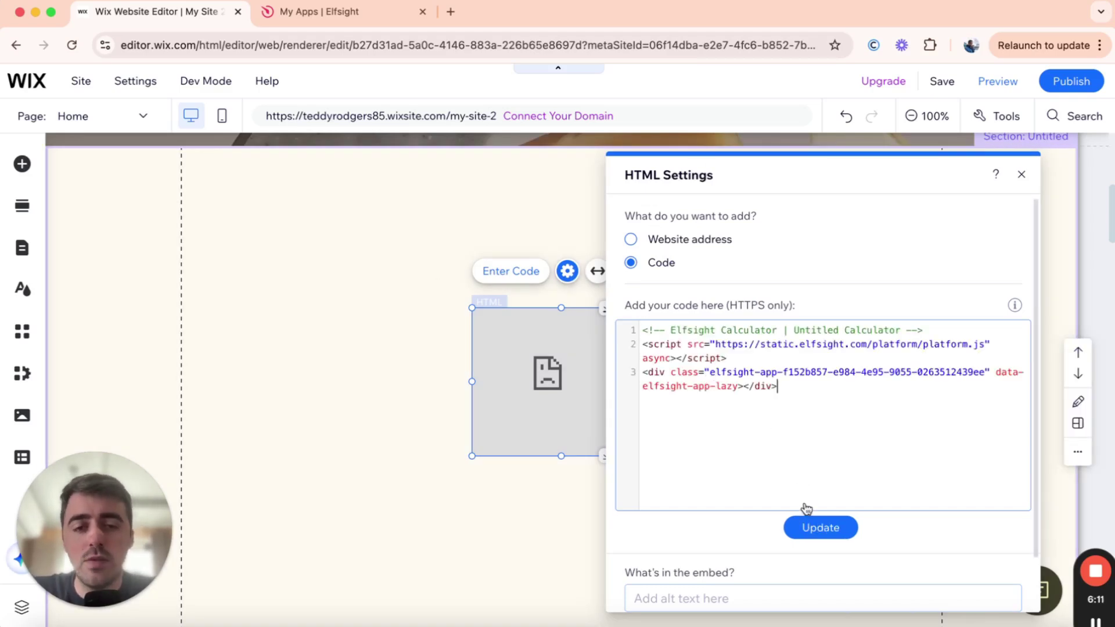
pyautogui.click(811, 530)
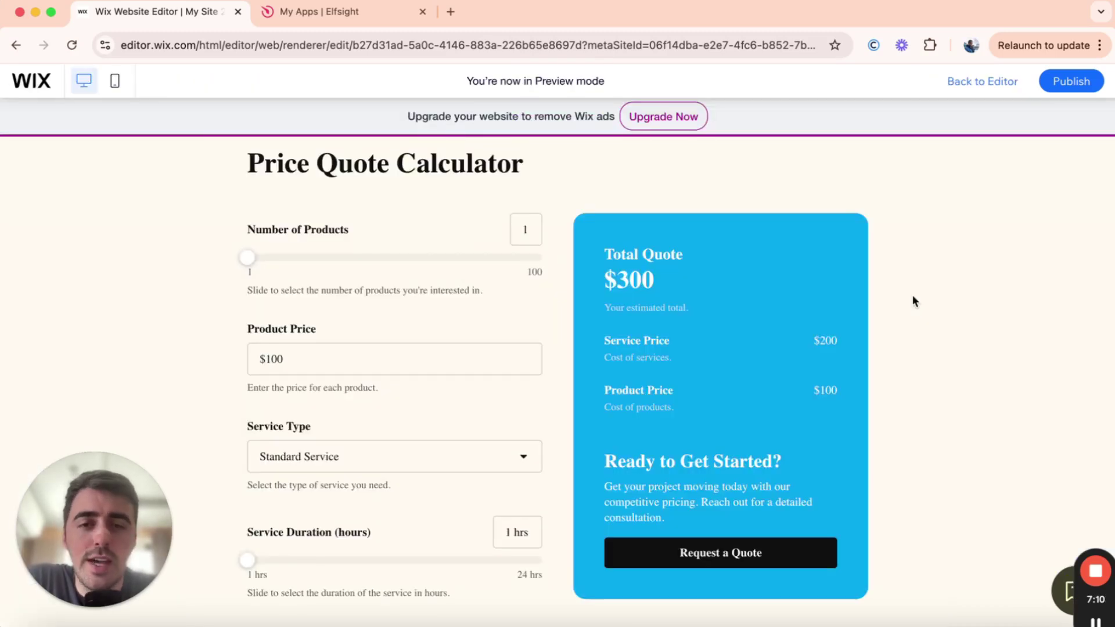
# - Drag the Number of Products slider to 80 for an $8,200 quote, then return from Elfsight to preview
pyautogui.moveTo(437, 267); pyautogui.dragTo(482, 259)
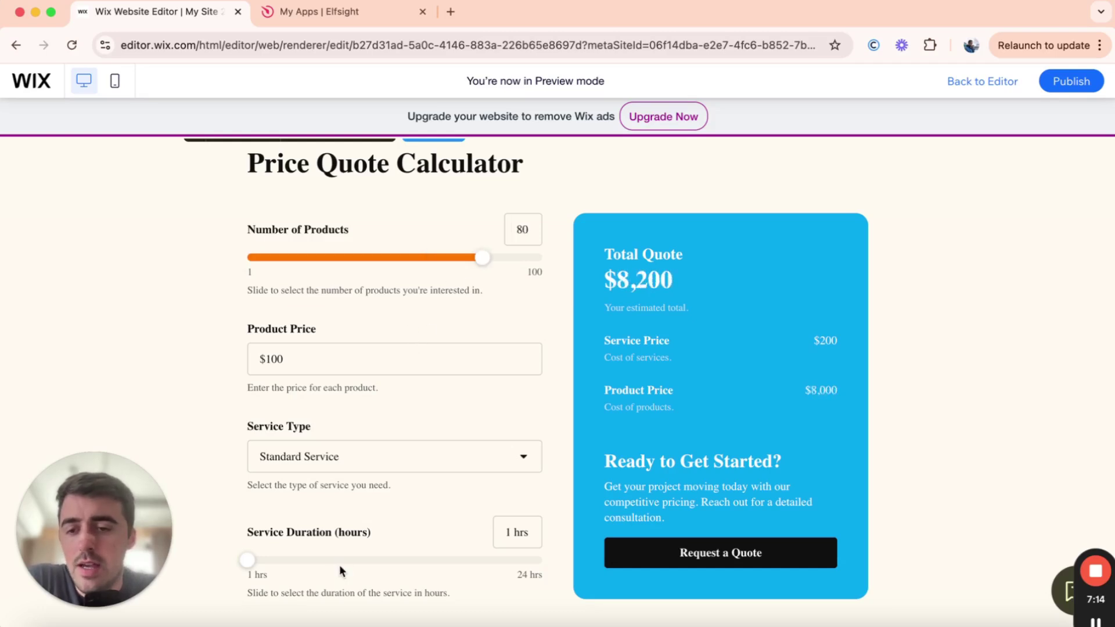
pyautogui.click(225, 145)
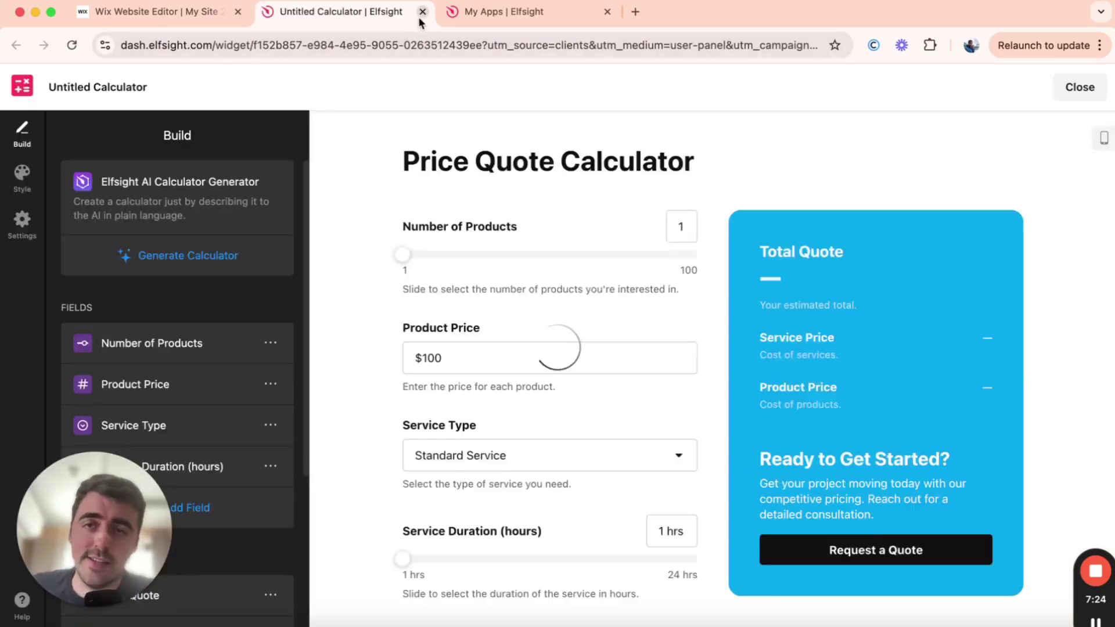
pyautogui.click(423, 12)
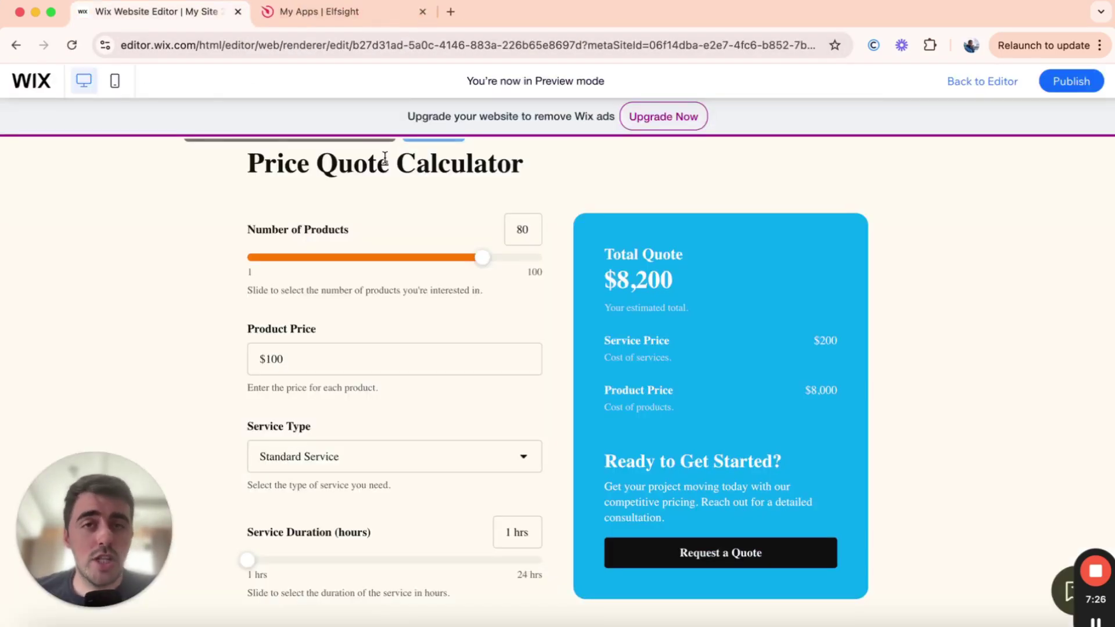